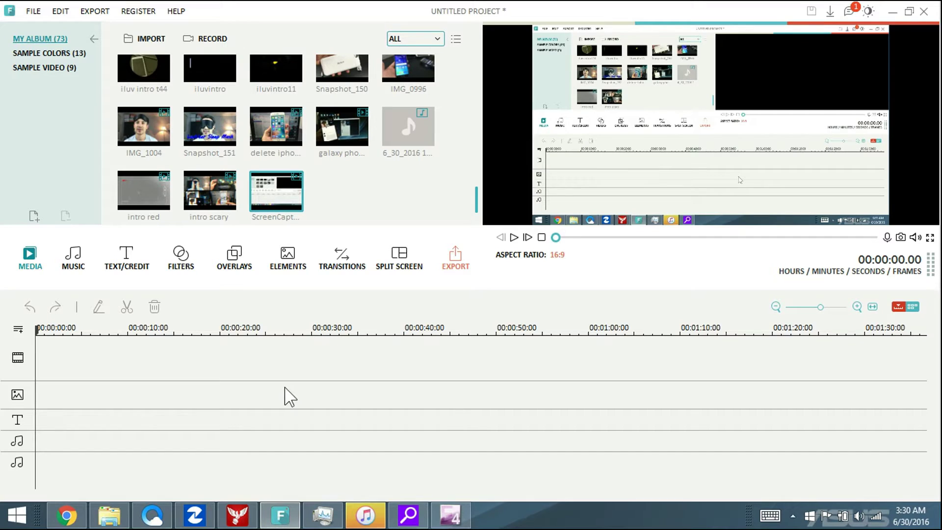
Step: Switch to the YouTube Audio Library in Chrome and look through the list of free music tracks
{"action": "left_click", "coordinate": [66, 519]}
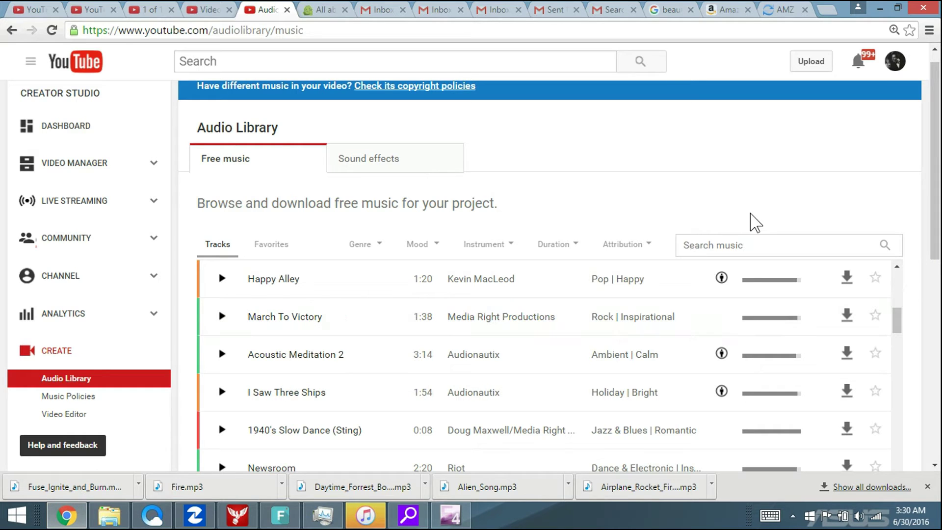
{"action": "scroll", "coordinate": [935, 236], "scroll_direction": "down", "scroll_amount": 4}
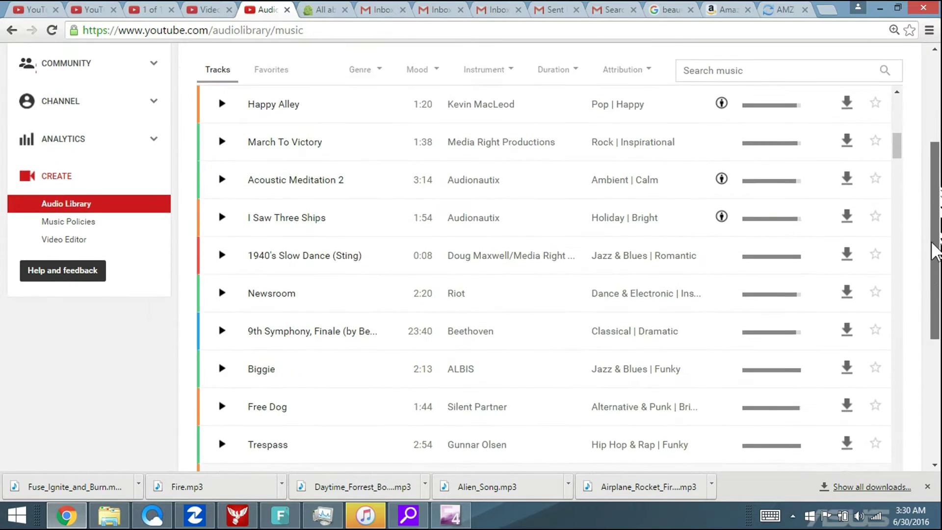
{"action": "scroll", "coordinate": [937, 174], "scroll_direction": "up", "scroll_amount": 4}
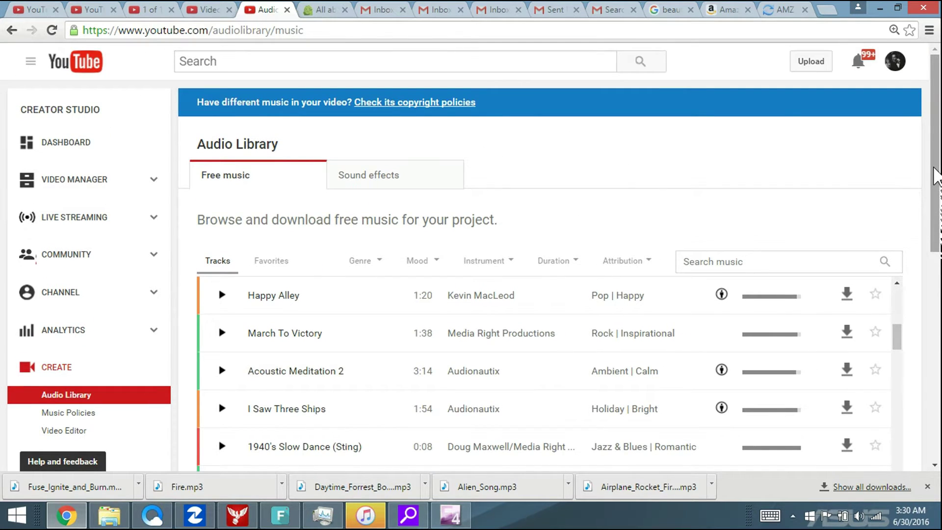
{"action": "scroll", "coordinate": [937, 174], "scroll_direction": "down", "scroll_amount": 4}
{"action": "scroll", "coordinate": [937, 173], "scroll_direction": "up", "scroll_amount": 4}
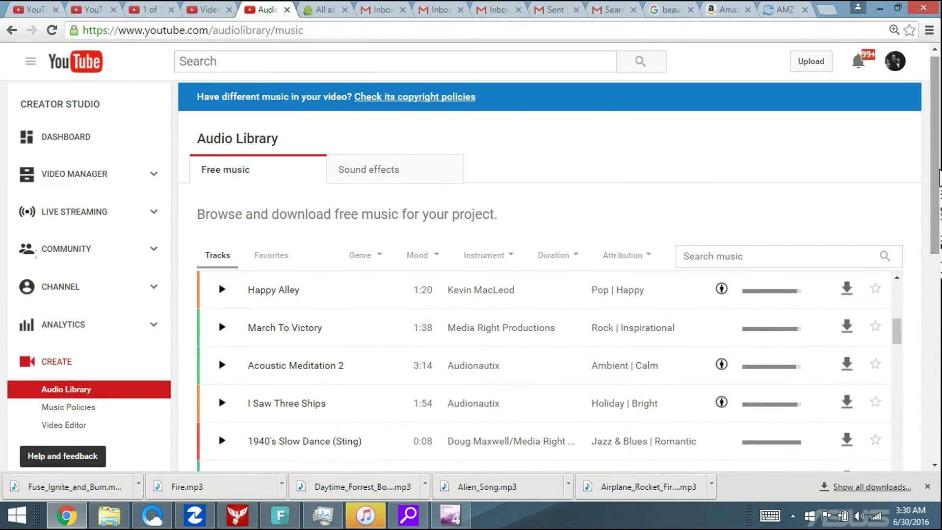
{"action": "scroll", "coordinate": [938, 178], "scroll_direction": "down", "scroll_amount": 4}
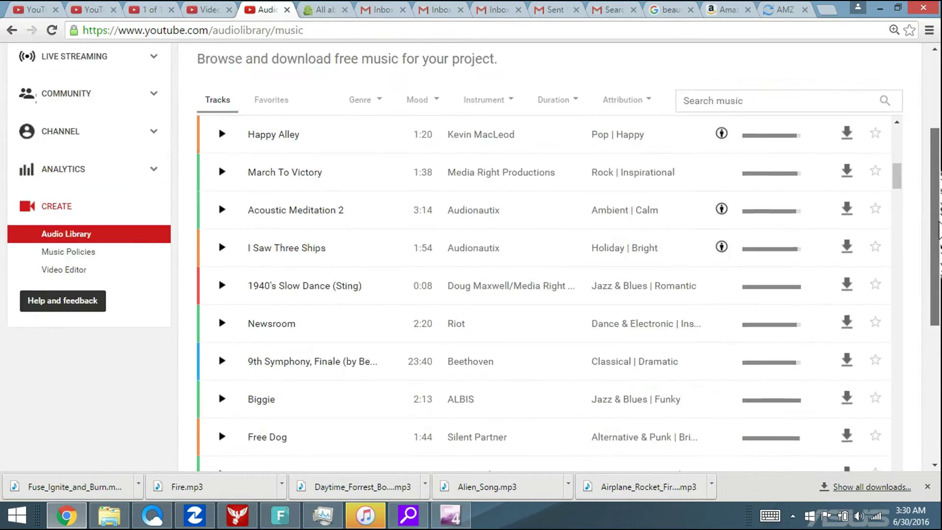
{"action": "scroll", "coordinate": [939, 170], "scroll_direction": "up", "scroll_amount": 4}
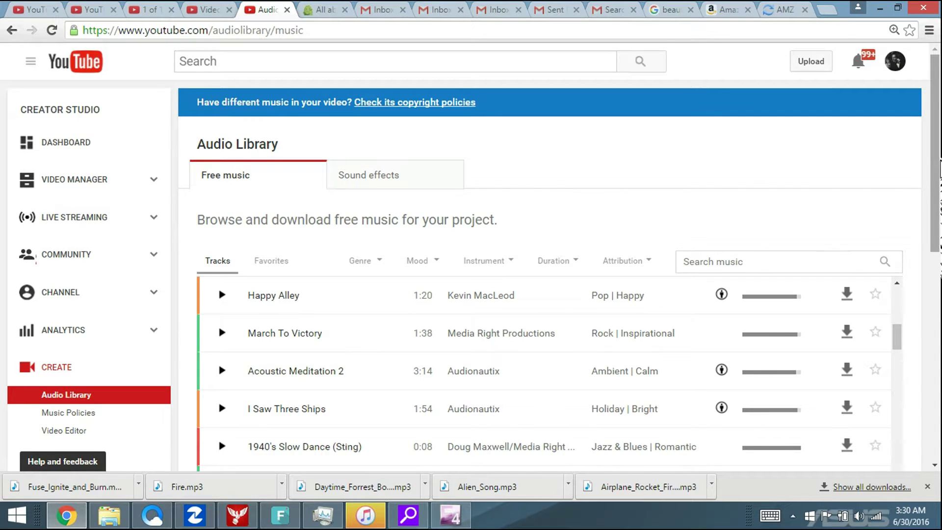
{"action": "left_click_drag", "start_coordinate": [939, 166], "coordinate": [938, 233]}
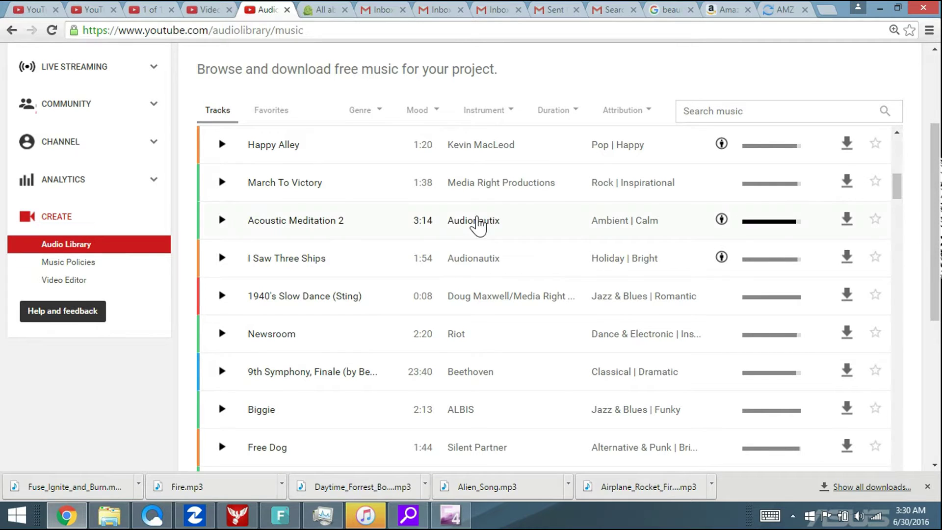
Step: Examine the usage terms of March To Victory and Acoustic Meditation 2, highlighting the latter's attribution text
{"action": "left_click", "coordinate": [390, 195]}
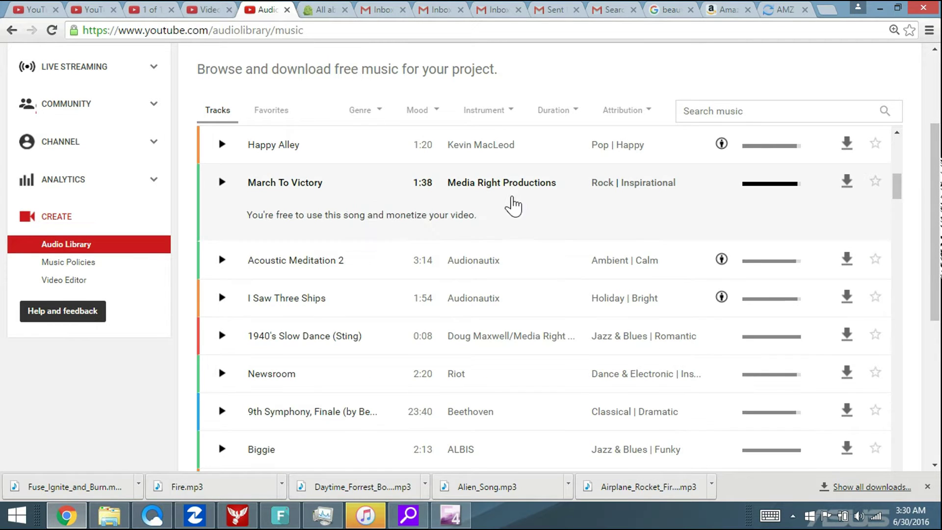
{"action": "left_click", "coordinate": [398, 271]}
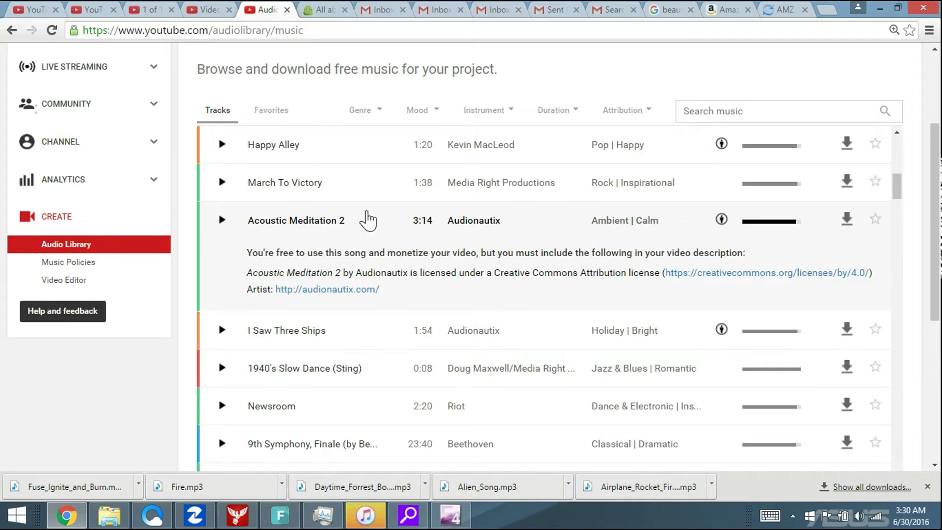
{"action": "left_click_drag", "start_coordinate": [392, 296], "coordinate": [233, 260]}
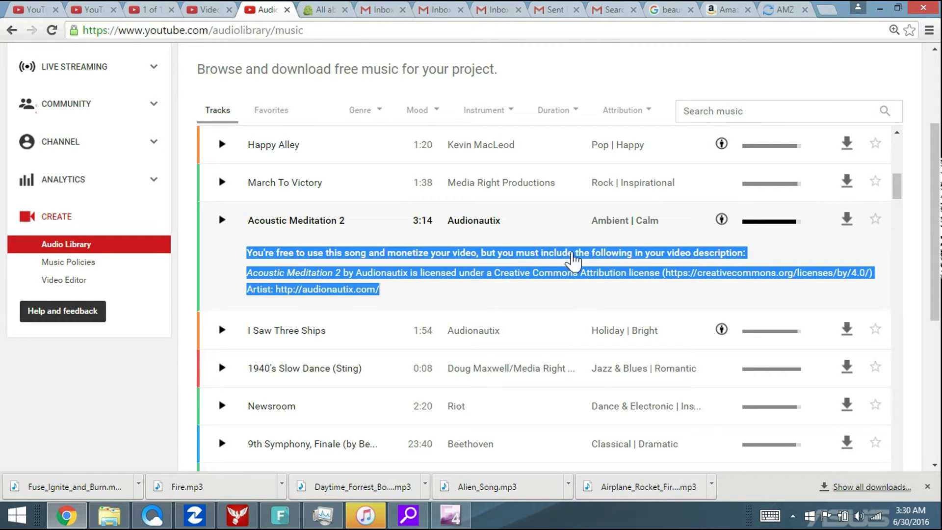
Step: Filter the free music to tracks with attribution not required and check the usage terms of 9th Symphony, Finale
{"action": "scroll", "coordinate": [937, 176], "scroll_direction": "up", "scroll_amount": 1}
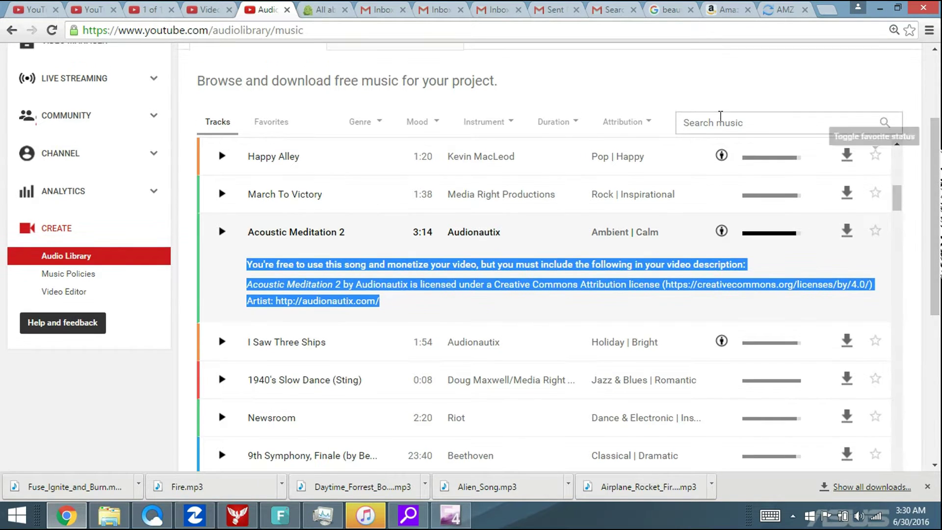
{"action": "left_click", "coordinate": [654, 134]}
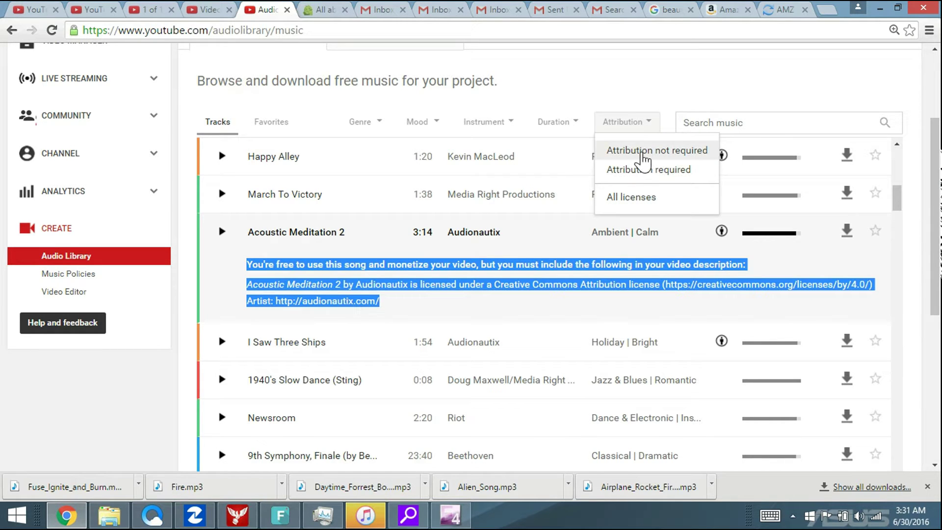
{"action": "left_click", "coordinate": [642, 151]}
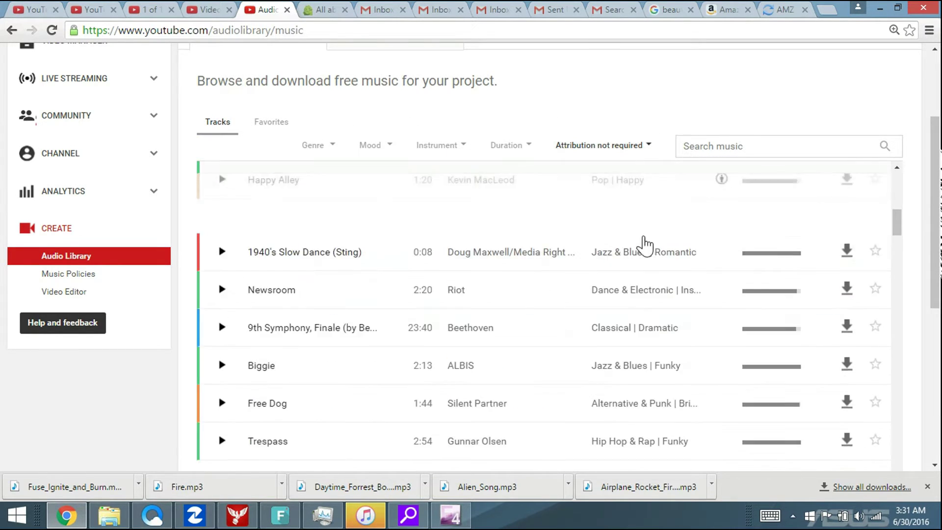
{"action": "left_click", "coordinate": [513, 229]}
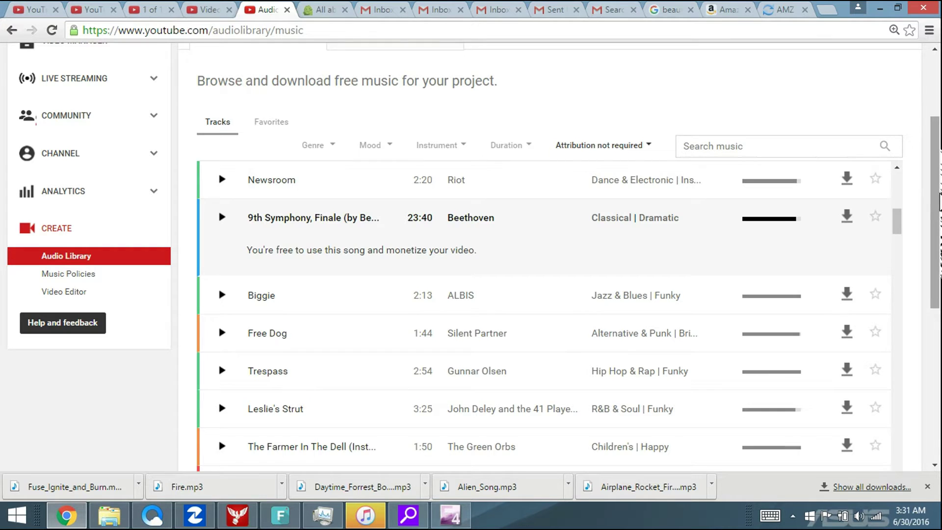
Step: View the library's sound effects, then return to the free music listing
{"action": "left_click_drag", "start_coordinate": [938, 196], "coordinate": [937, 166]}
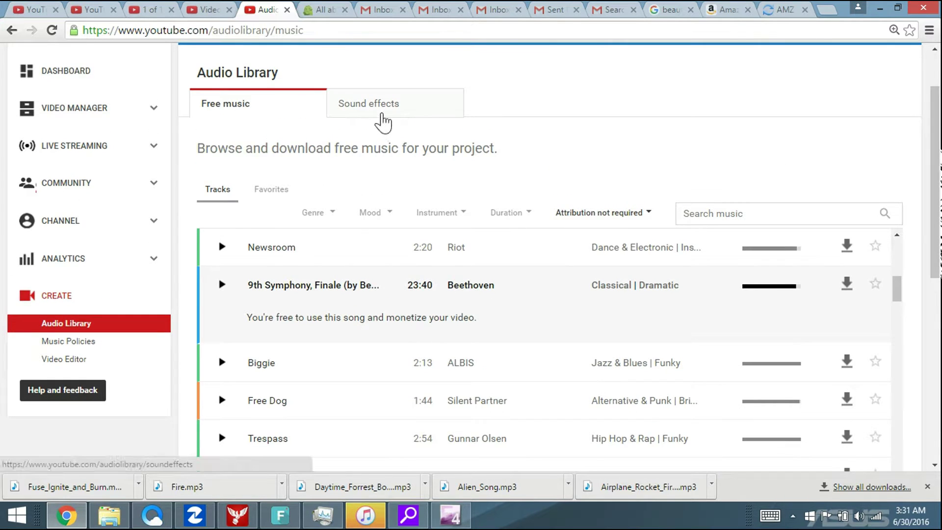
{"action": "left_click", "coordinate": [382, 122]}
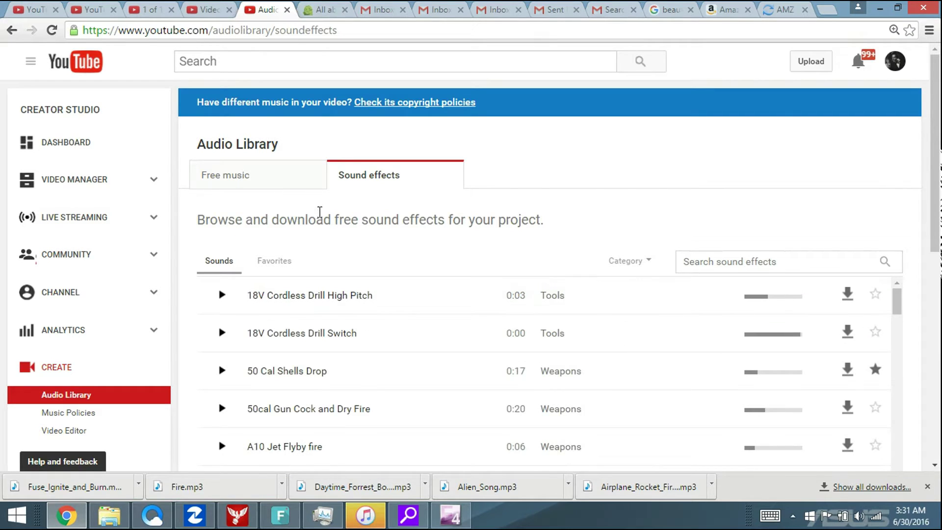
{"action": "left_click", "coordinate": [255, 180]}
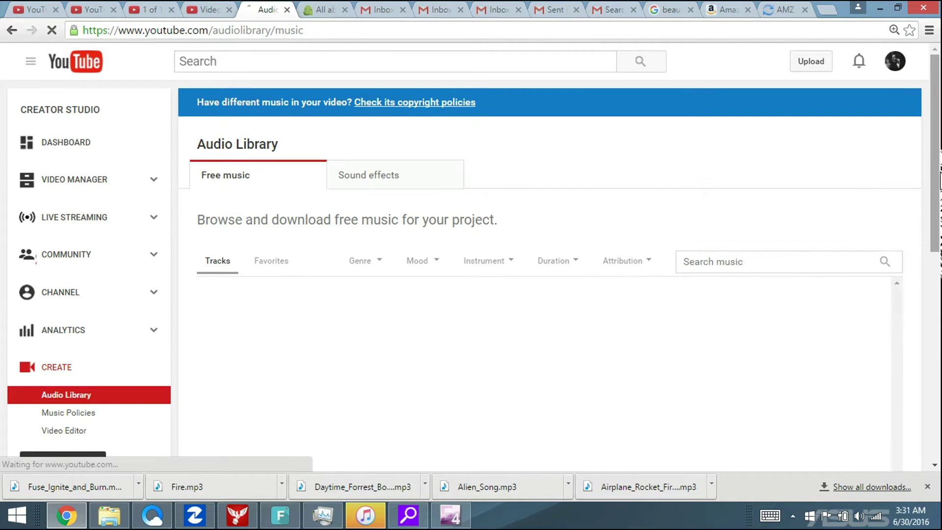
Step: Preview the track Faceoff in the free music list and download it as an MP3
{"action": "scroll", "coordinate": [936, 187], "scroll_direction": "down", "scroll_amount": 4}
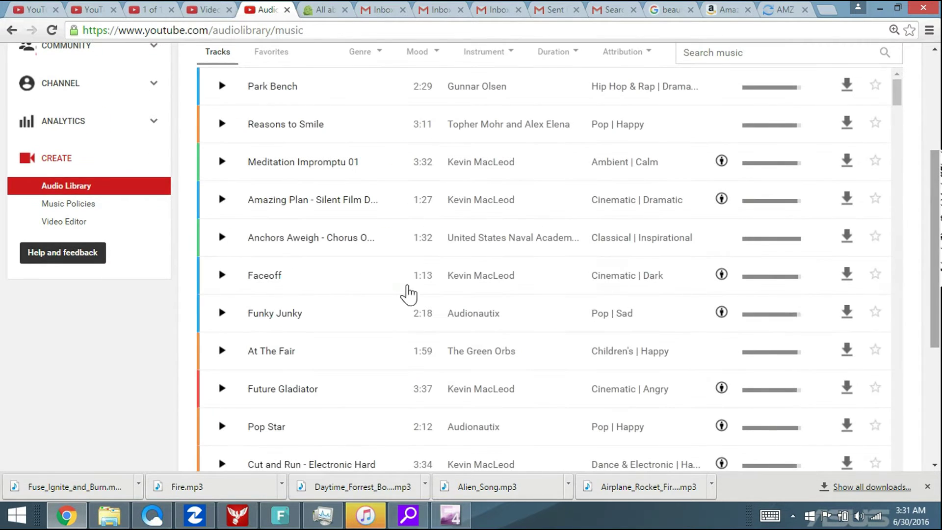
{"action": "double_click", "coordinate": [502, 277]}
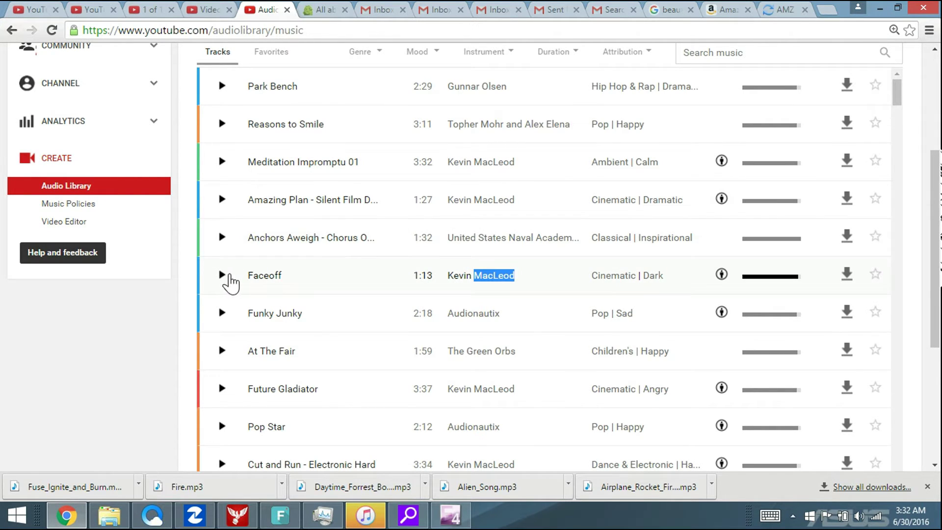
{"action": "left_click", "coordinate": [223, 274]}
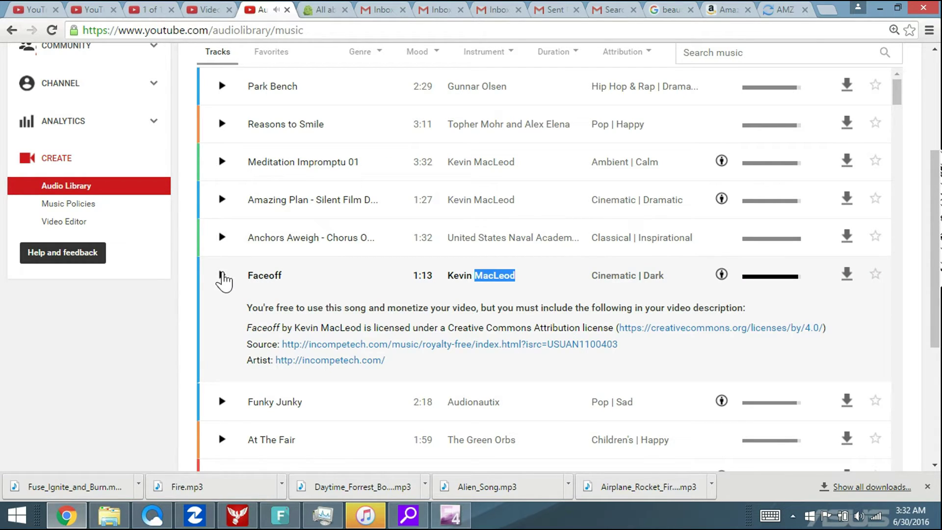
{"action": "left_click", "coordinate": [223, 276]}
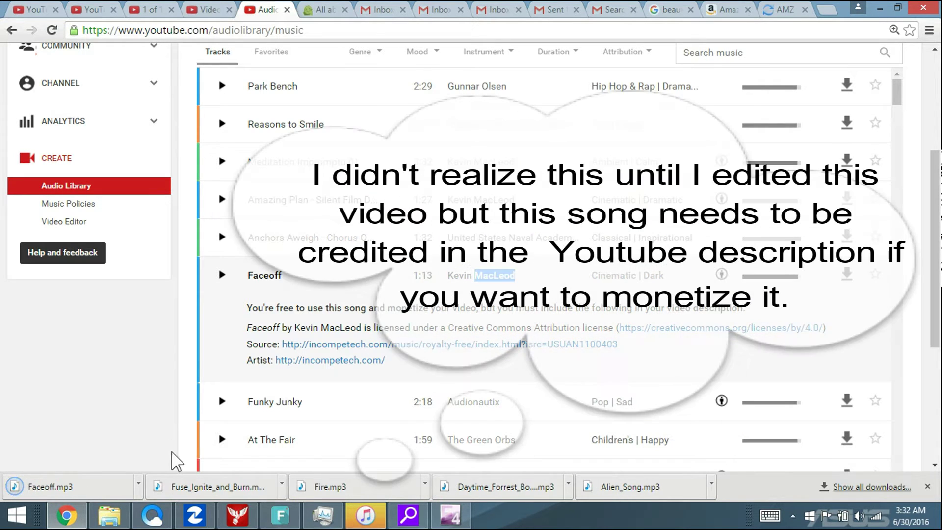
Step: Show the downloaded Faceoff.mp3 in its folder and copy the file
{"action": "left_click", "coordinate": [140, 491]}
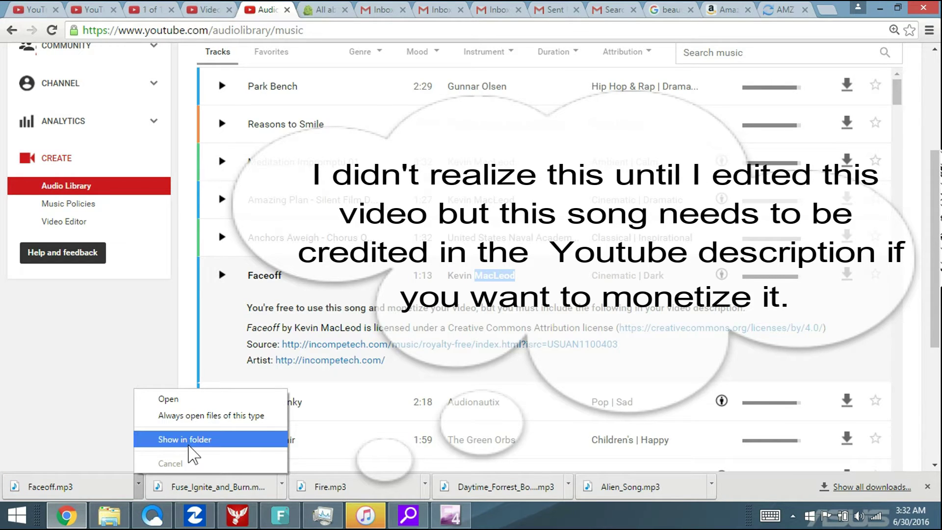
{"action": "left_click", "coordinate": [192, 441]}
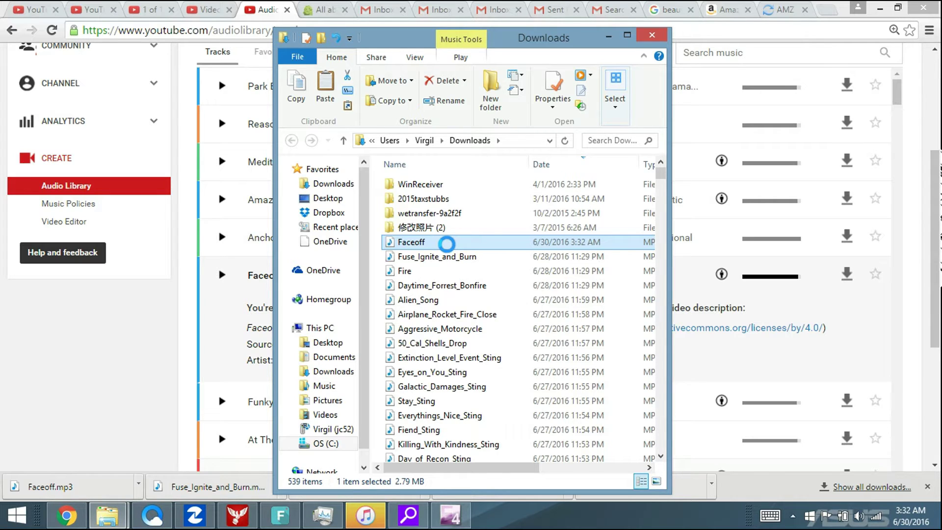
{"action": "right_click", "coordinate": [446, 242]}
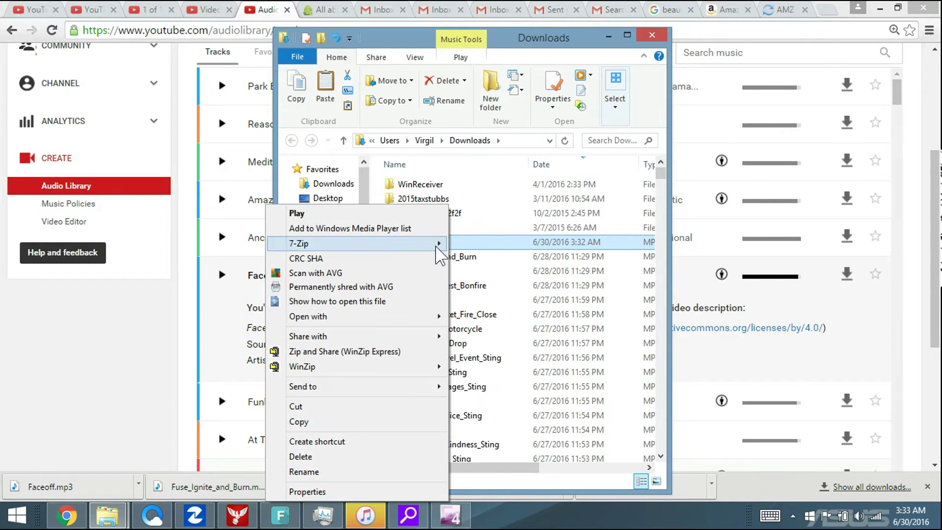
{"action": "left_click", "coordinate": [332, 422]}
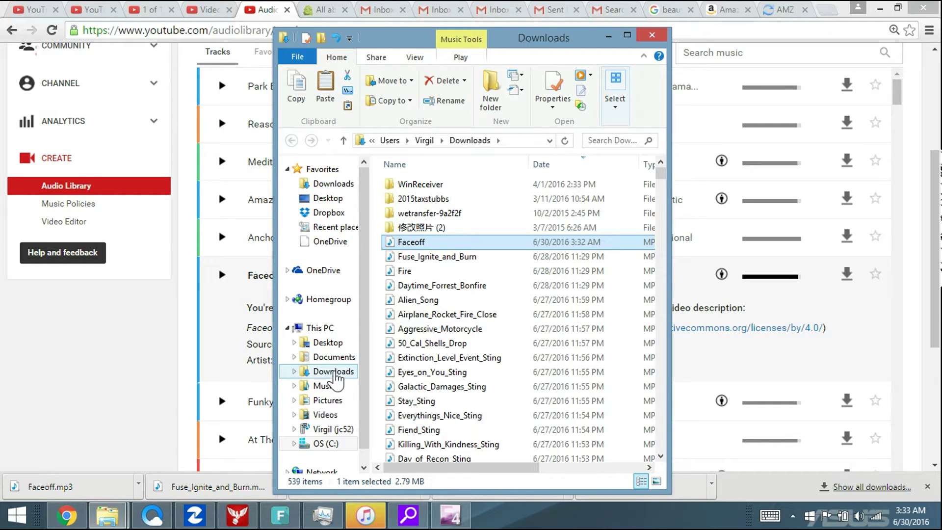
Step: Paste the copied Faceoff file into the "free youtube intro music copywright free" folder inside Music
{"action": "left_click", "coordinate": [325, 385]}
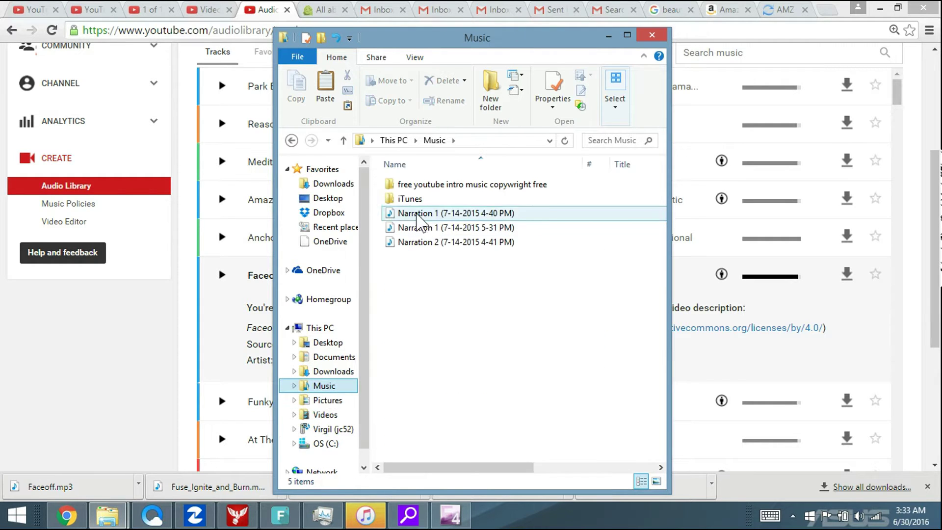
{"action": "double_click", "coordinate": [413, 188]}
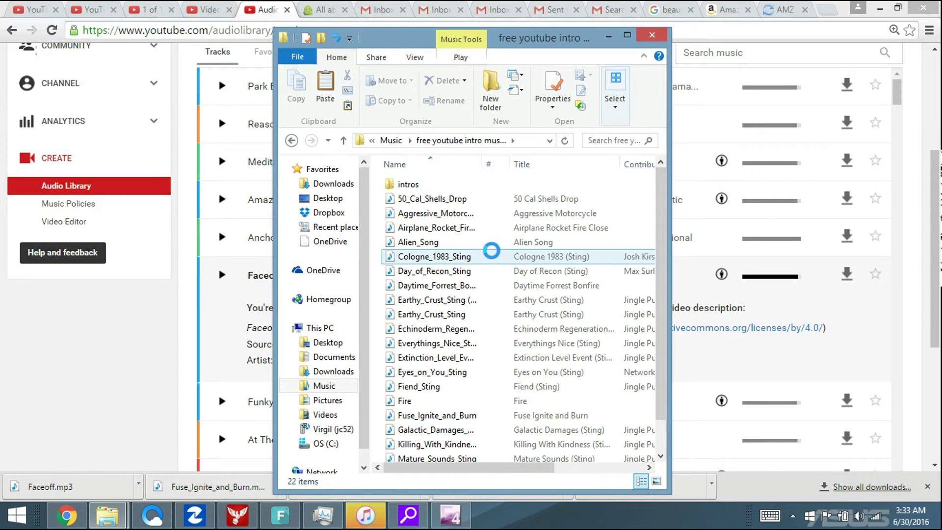
{"action": "right_click", "coordinate": [492, 253]}
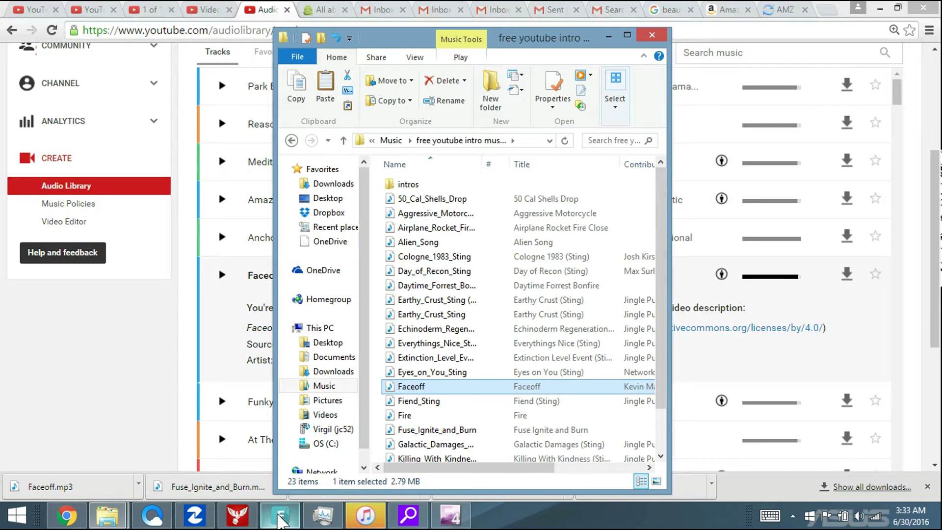
Step: Switch to Filmora and browse the sound effects in its music library
{"action": "left_click", "coordinate": [280, 516]}
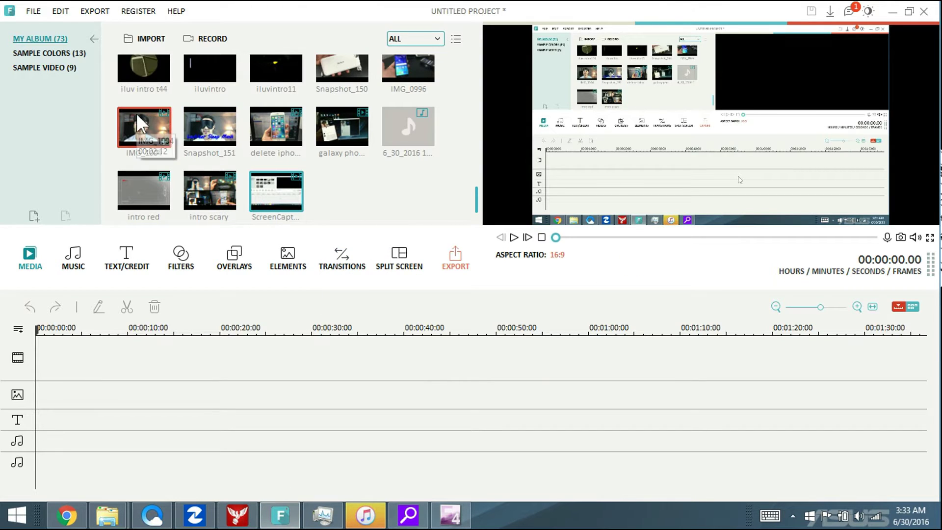
{"action": "left_click", "coordinate": [73, 257]}
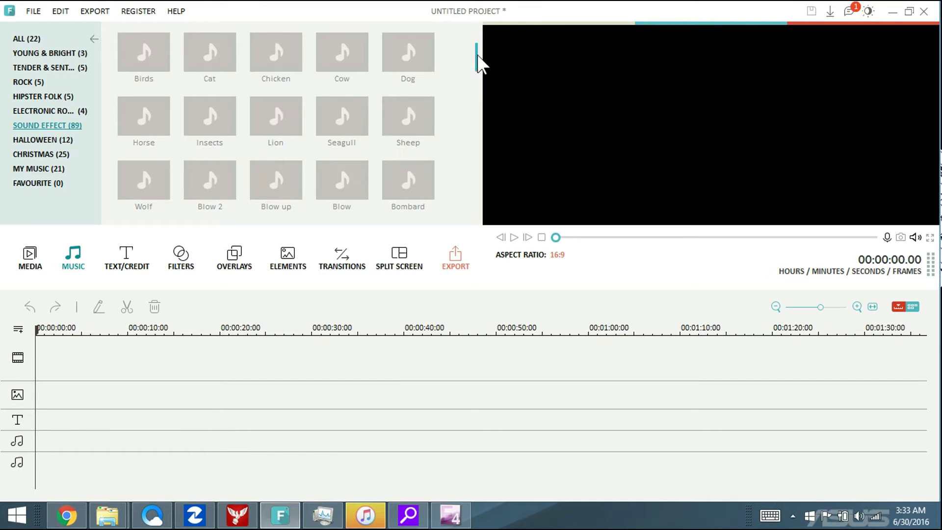
{"action": "left_click_drag", "start_coordinate": [476, 57], "coordinate": [468, 220]}
{"action": "left_click", "coordinate": [431, 205]}
Step: Import Faceoff.mp3 from the free YouTube intro music folder into My Music and briefly preview it
{"action": "left_click", "coordinate": [150, 37]}
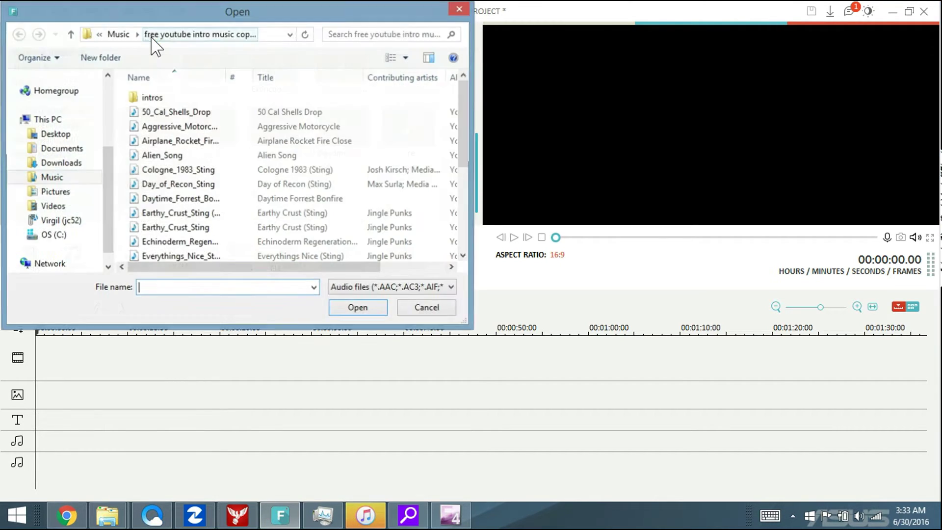
{"action": "type", "text": "fa"}
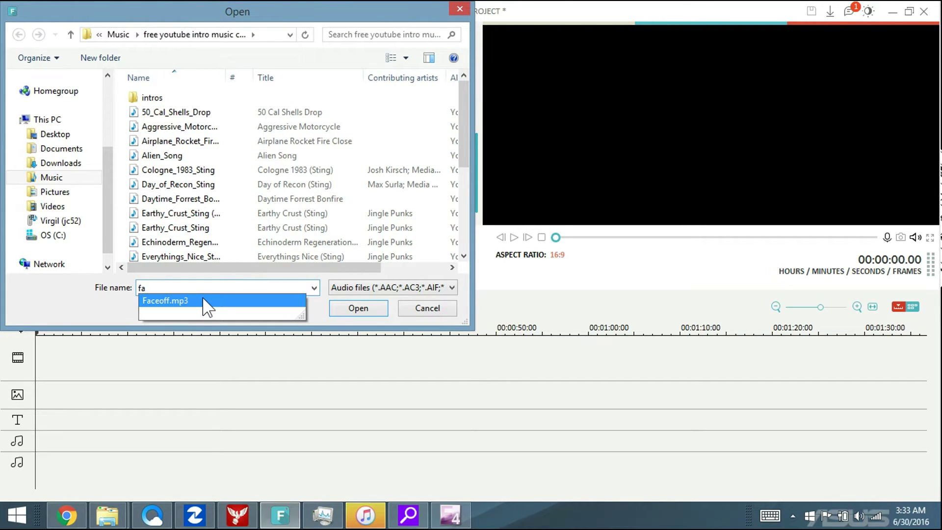
{"action": "left_click", "coordinate": [248, 303]}
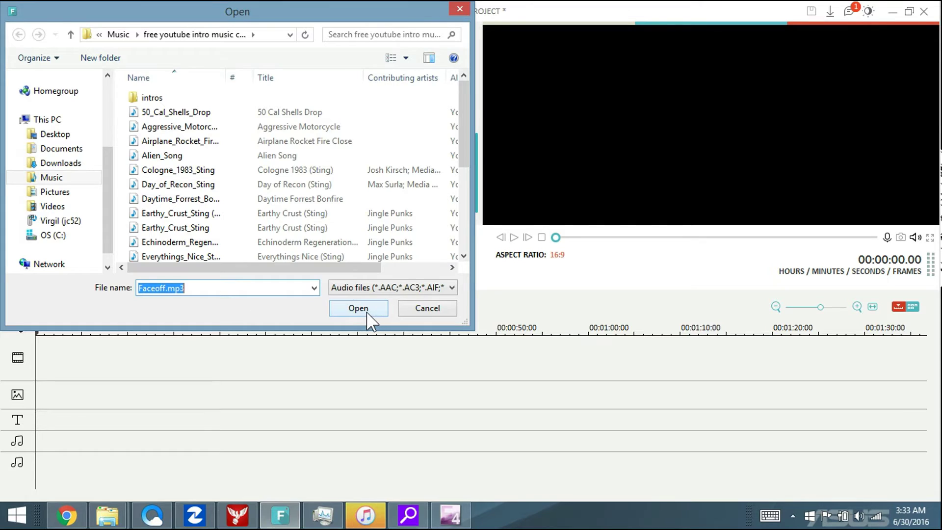
{"action": "left_click", "coordinate": [373, 314]}
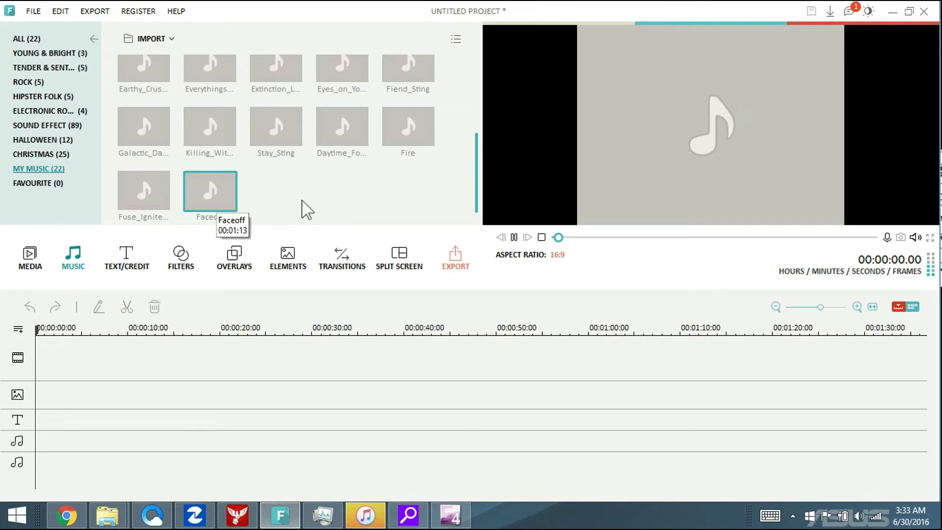
{"action": "left_click", "coordinate": [515, 238]}
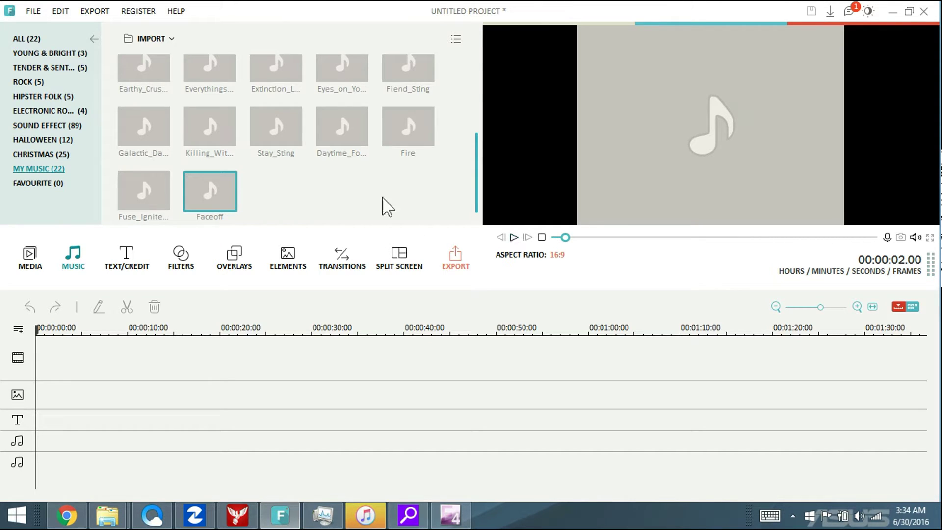
Step: Browse the Opener titles and preview Particle 9, Particle 6 and Particle 4
{"action": "left_click", "coordinate": [126, 259]}
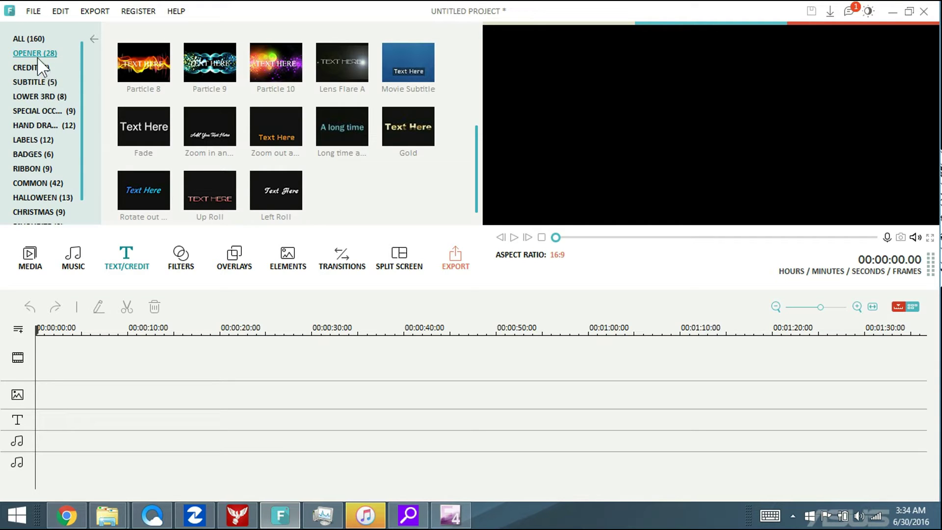
{"action": "left_click", "coordinate": [199, 64]}
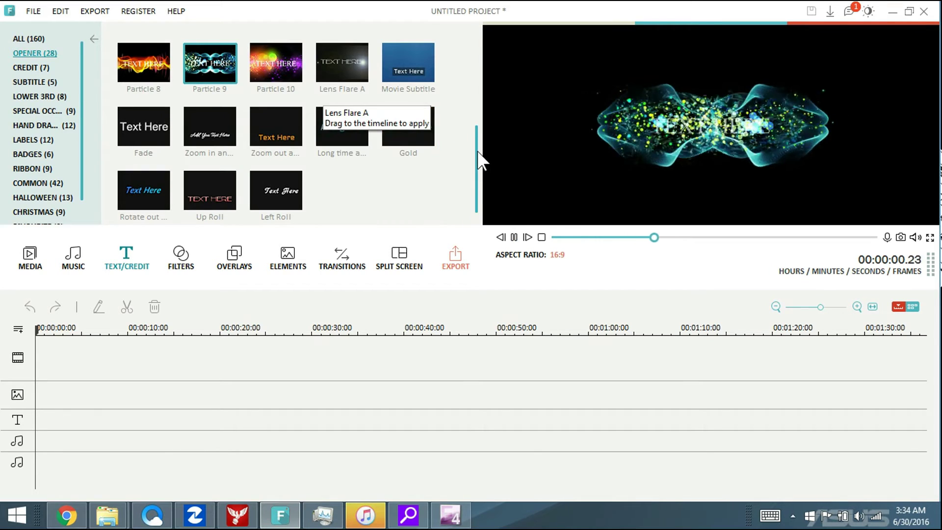
{"action": "scroll", "coordinate": [477, 142], "scroll_direction": "up", "scroll_amount": 2}
{"action": "left_click", "coordinate": [355, 68]}
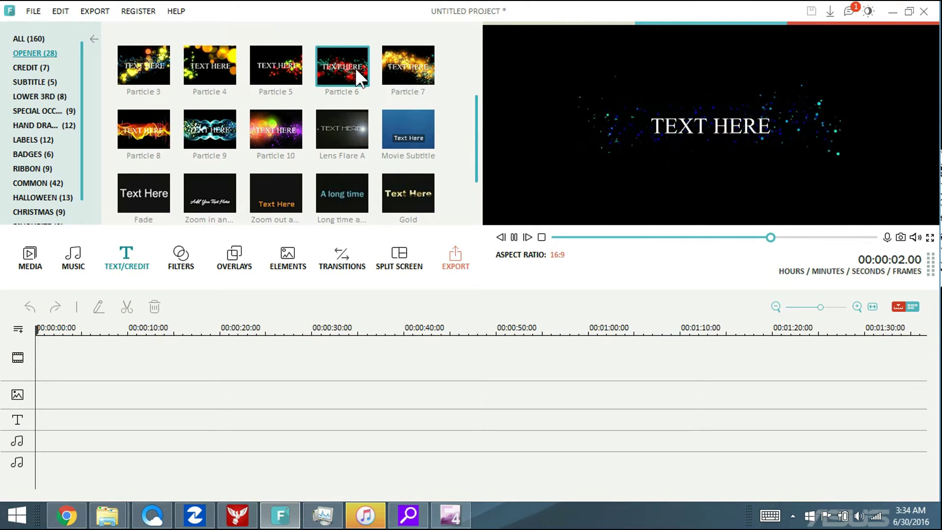
{"action": "left_click", "coordinate": [202, 63]}
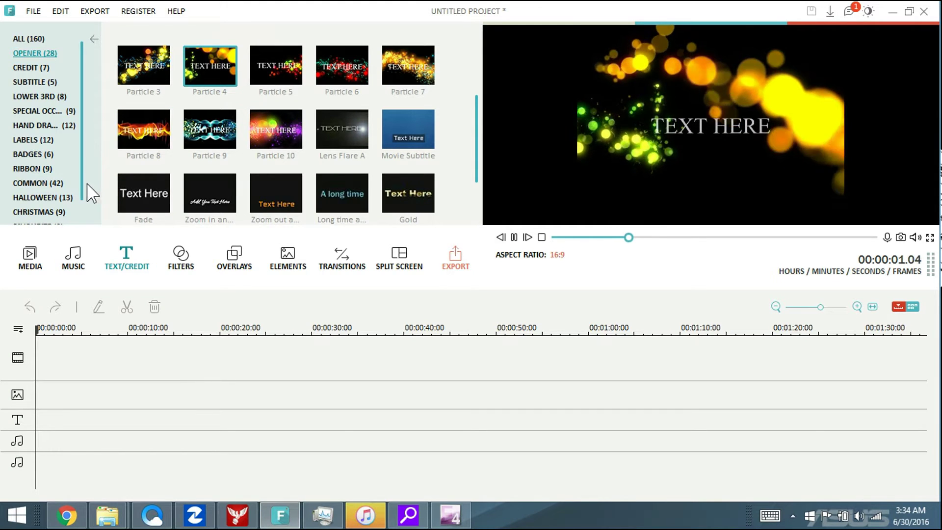
Step: Look through the Ribbon titles, and preview the Sci-fi Symbol 2 overlay
{"action": "left_click", "coordinate": [42, 169]}
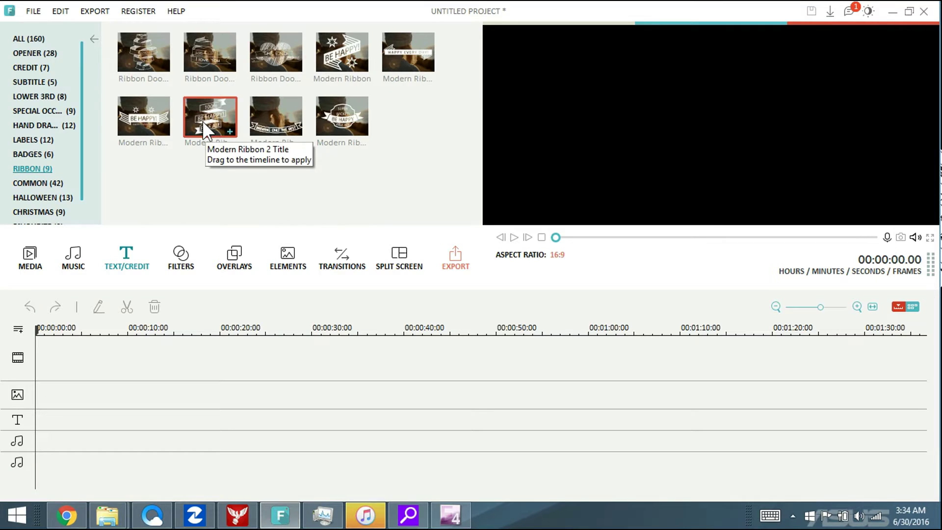
{"action": "left_click", "coordinate": [230, 258]}
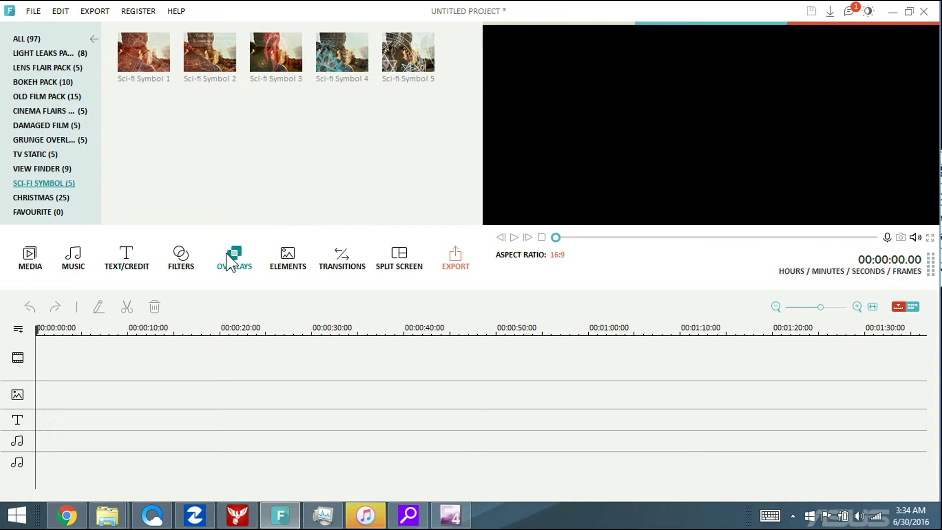
{"action": "left_click", "coordinate": [205, 78]}
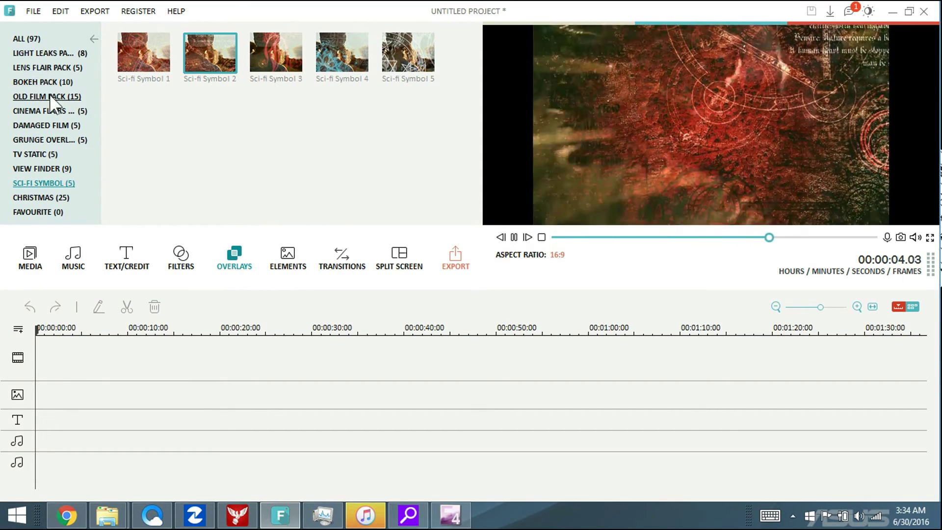
Step: Preview the Particle 3 opener title and place it at the start of the timeline's text track
{"action": "left_click", "coordinate": [126, 253]}
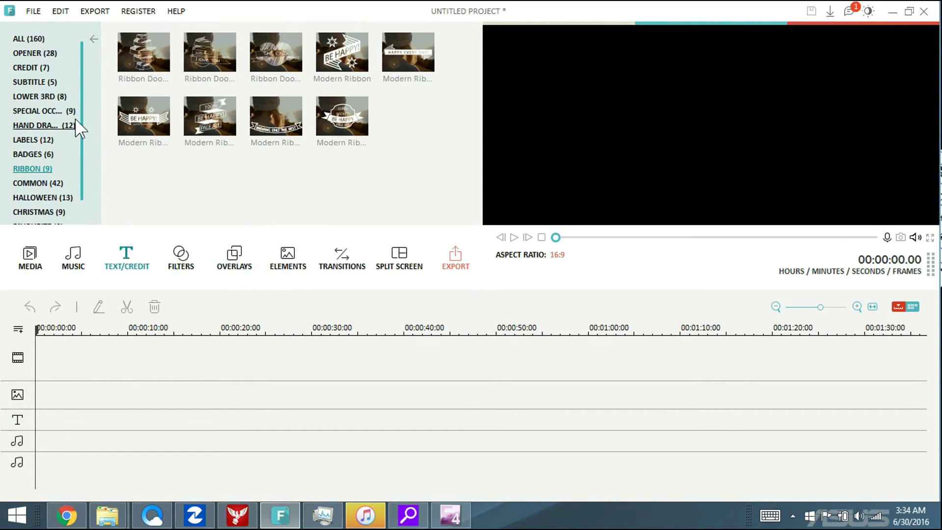
{"action": "left_click", "coordinate": [37, 53]}
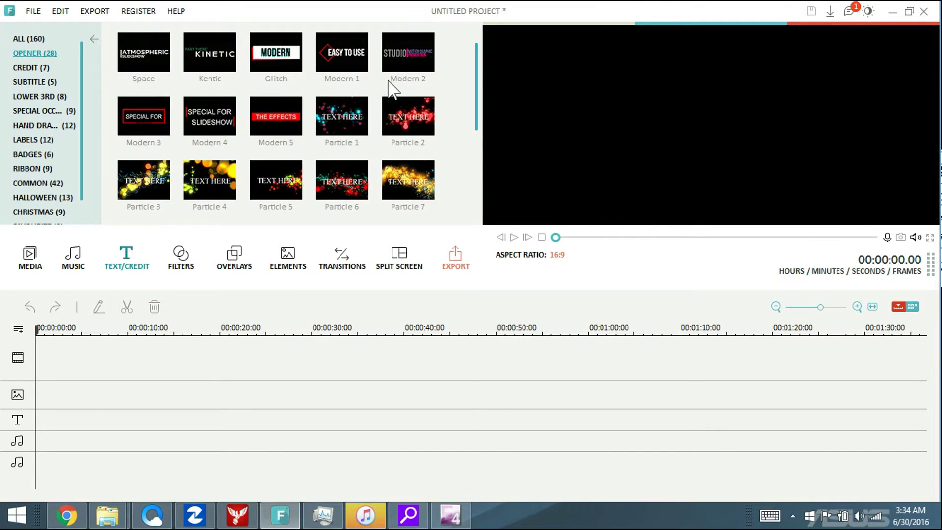
{"action": "left_click_drag", "start_coordinate": [475, 89], "coordinate": [476, 116]}
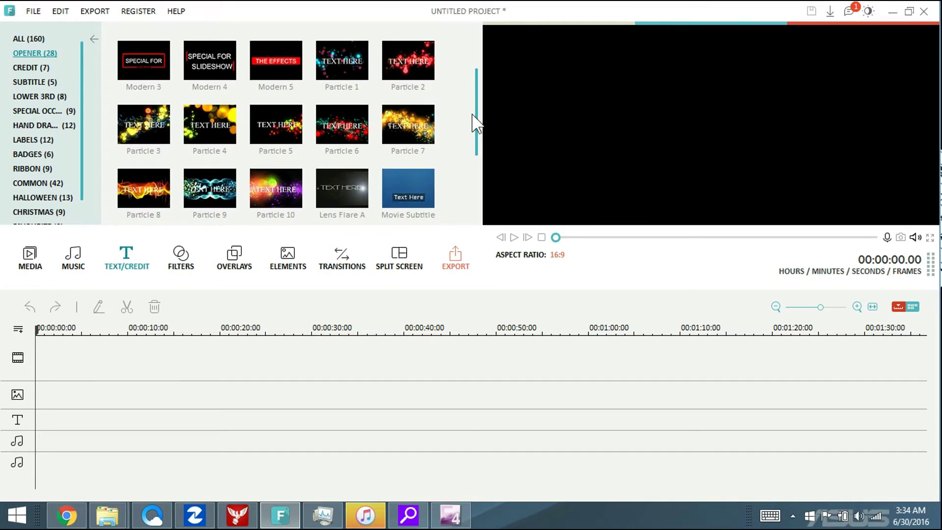
{"action": "left_click", "coordinate": [160, 131]}
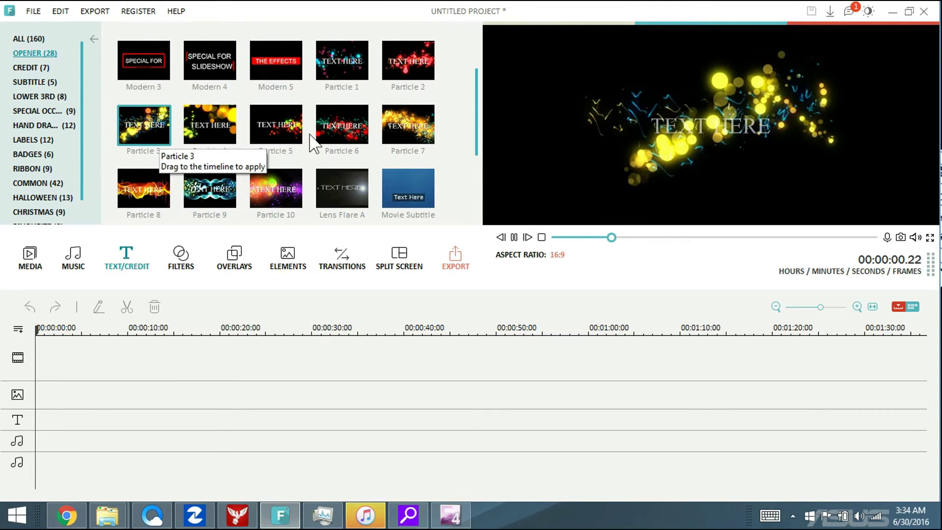
{"action": "left_click_drag", "start_coordinate": [133, 131], "coordinate": [46, 387]}
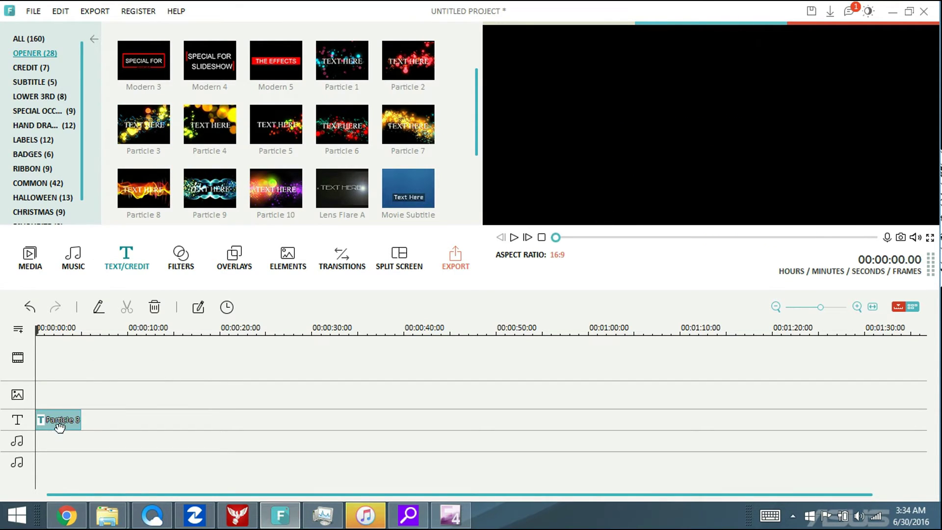
Step: Look through the remaining opener titles and play the Particle 3 title from the timeline, pausing before its end
{"action": "left_click_drag", "start_coordinate": [479, 116], "coordinate": [472, 161]}
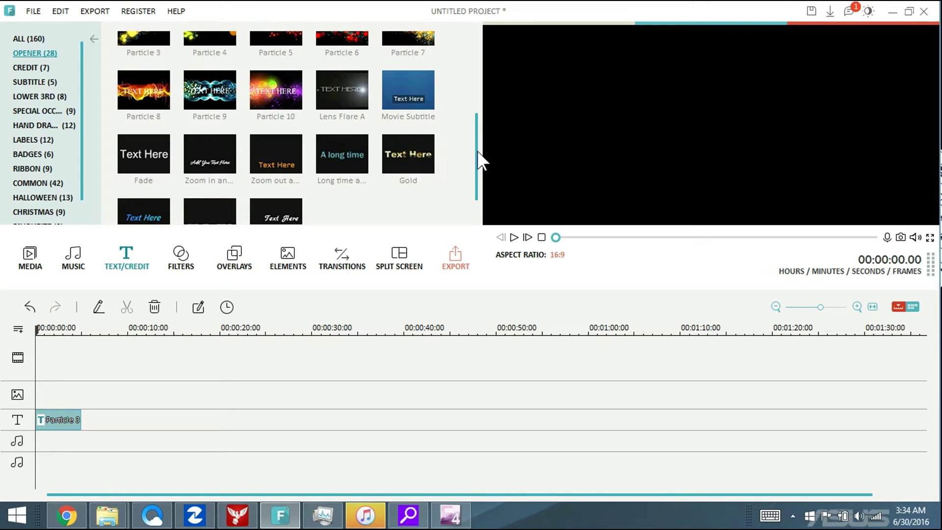
{"action": "left_click_drag", "start_coordinate": [474, 154], "coordinate": [480, 208]}
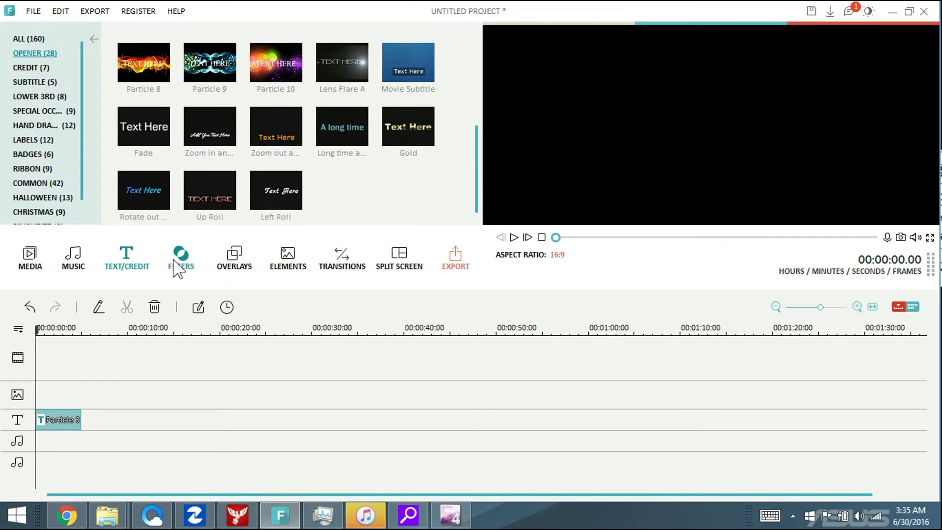
{"action": "left_click", "coordinate": [513, 238]}
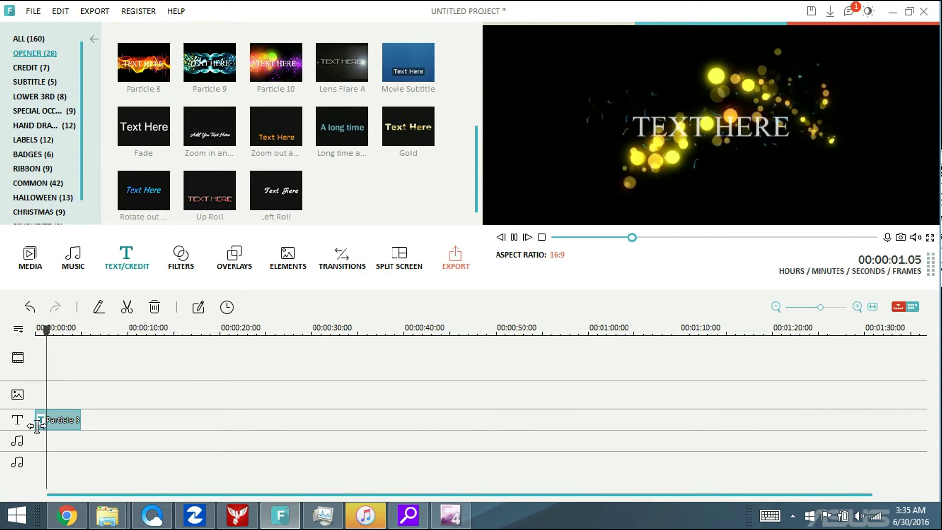
{"action": "left_click", "coordinate": [514, 238]}
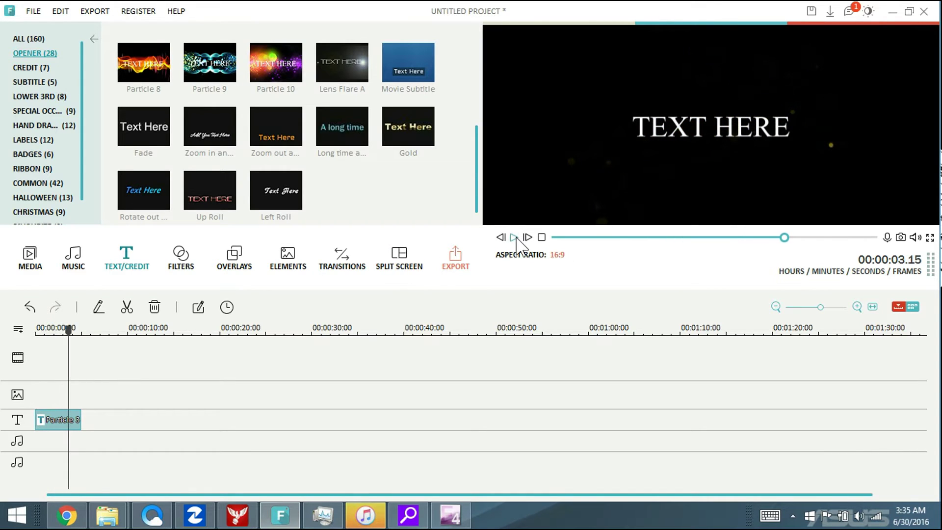
Step: Open the Particle 3 title for editing and replace its placeholder text with "ILuvTrading", followed by a new line
{"action": "double_click", "coordinate": [66, 416]}
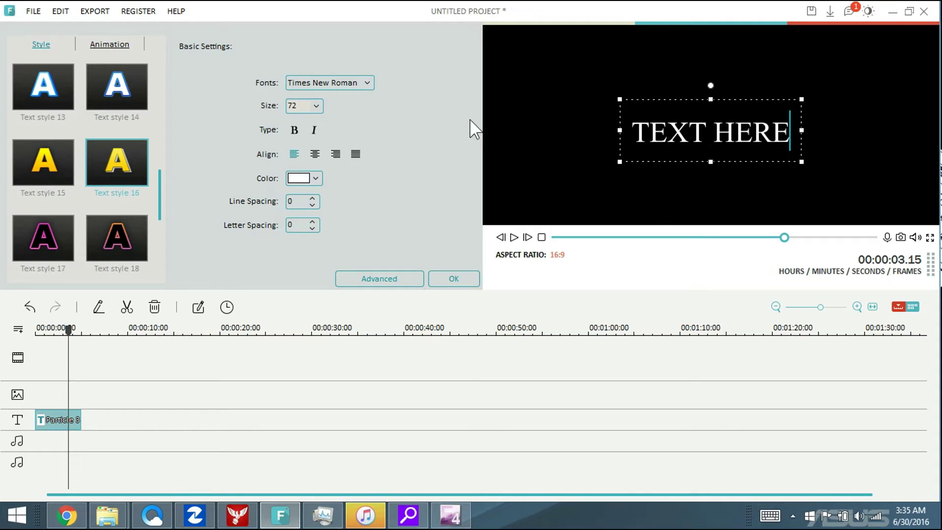
{"action": "key", "text": "BackSpace"}
{"action": "key", "text": "BackSpace"}
{"action": "key", "text": "BackSpace"}
{"action": "key", "text": "BackSpace"}
{"action": "key", "text": "BackSpace"}
{"action": "key", "text": "BackSpace"}
{"action": "key", "text": "BackSpace"}
{"action": "key", "text": "BackSpace"}
{"action": "key", "text": "BackSpace"}
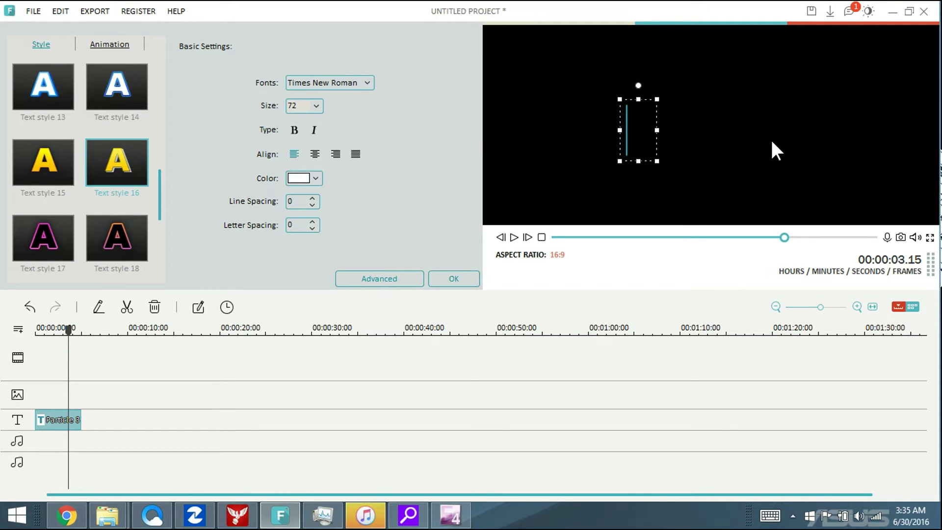
{"action": "type", "text": "ILuvTrain"}
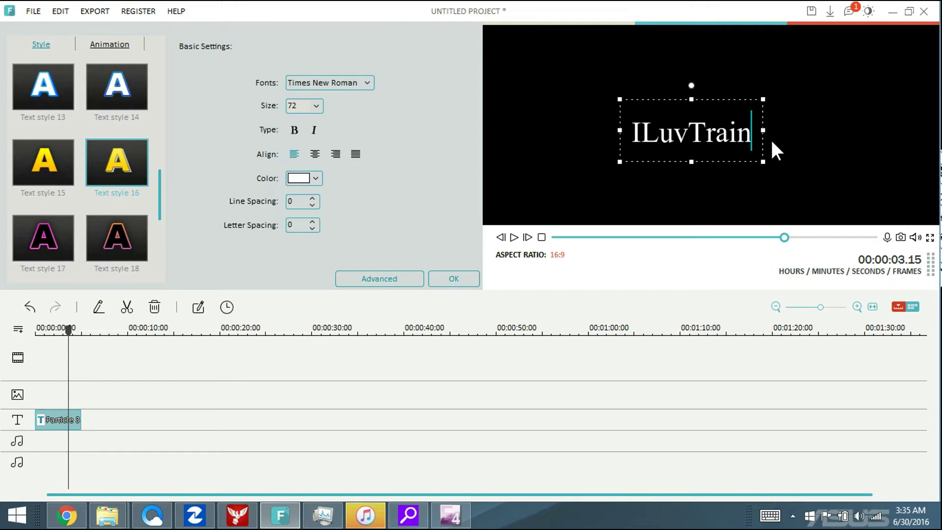
{"action": "key", "text": "BackSpace"}
{"action": "key", "text": "BackSpace"}
{"action": "type", "text": "ding"}
{"action": "key", "text": "Return"}
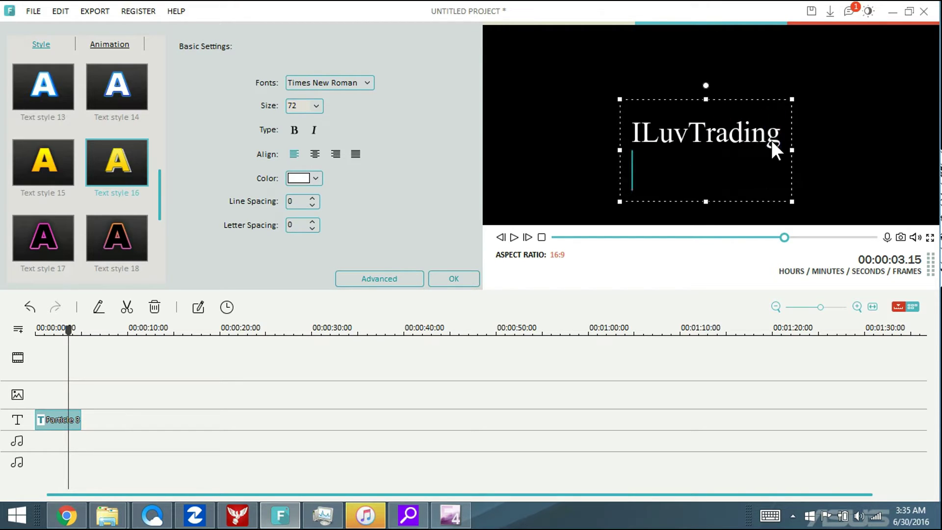
Step: Add "You Are All" as the title's second line and "Idiots!" as its third
{"action": "type", "text": "You "}
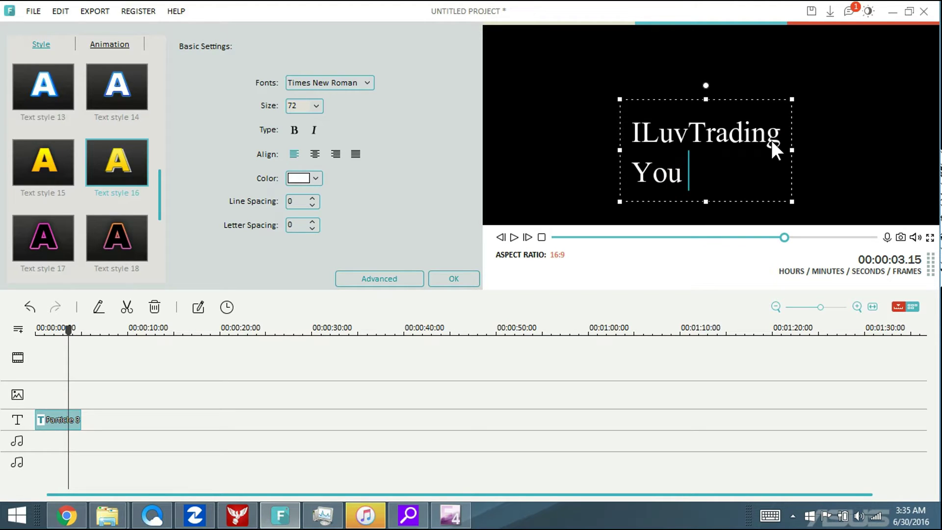
{"action": "type", "text": "A"}
{"action": "key", "text": "BackSpace"}
{"action": "type", "text": "a"}
{"action": "key", "text": "BackSpace"}
{"action": "type", "text": "Are All"}
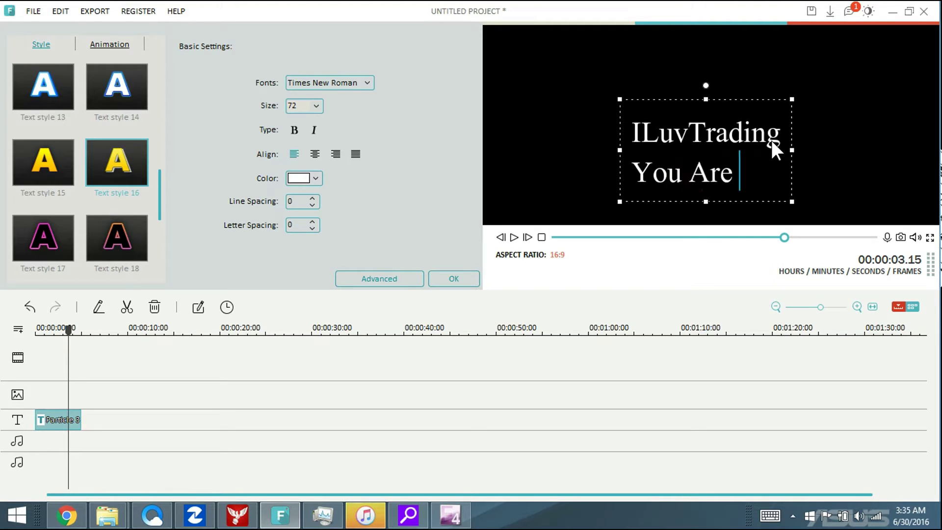
{"action": "key", "text": "Return"}
{"action": "type", "text": "Idio"}
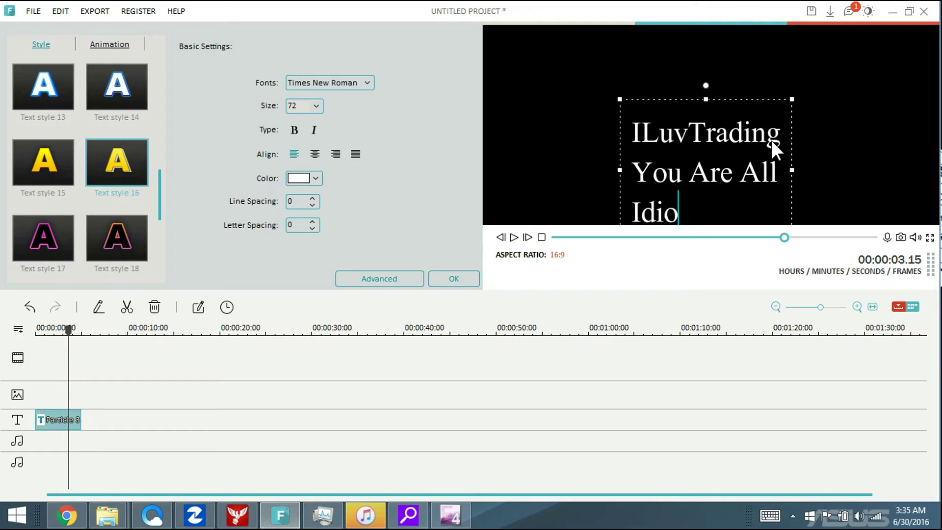
{"action": "type", "text": "ts!"}
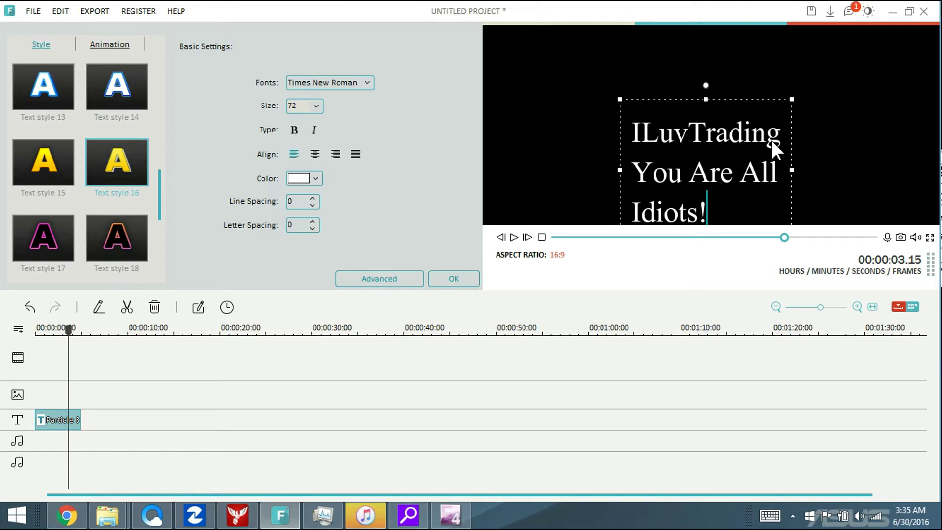
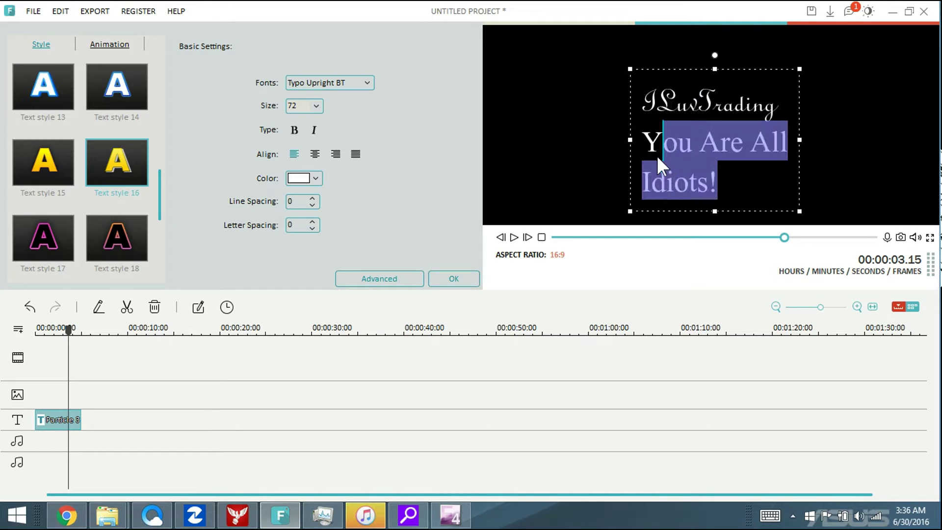
Step: Try the fonts Vijaya, Urdu Typesetting and Trajan Pro on the selected "You Are All Idiots!" lines
{"action": "left_click", "coordinate": [372, 83]}
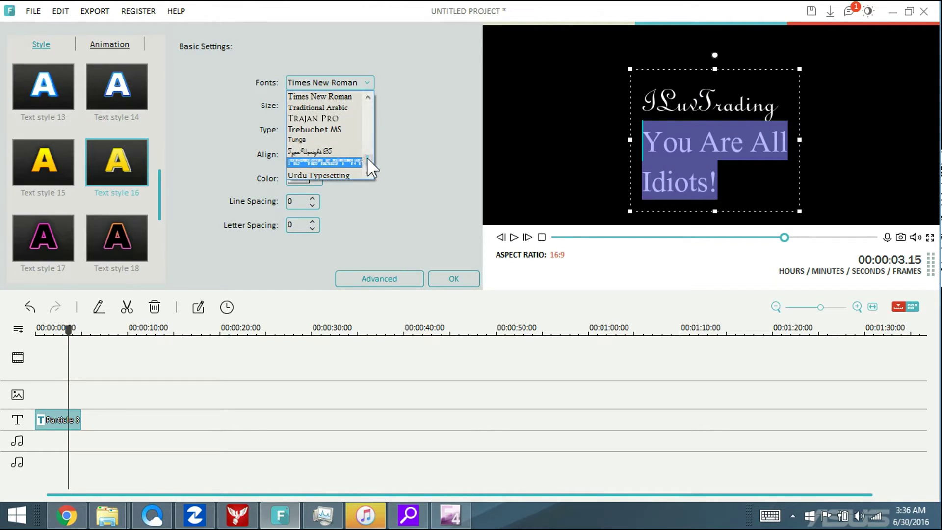
{"action": "scroll", "coordinate": [367, 157], "scroll_direction": "down", "scroll_amount": 2}
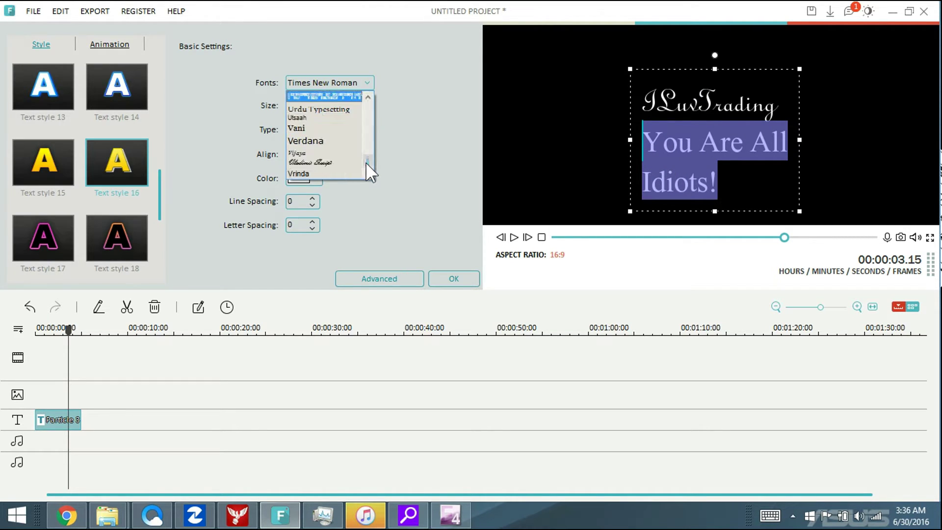
{"action": "left_click", "coordinate": [321, 153]}
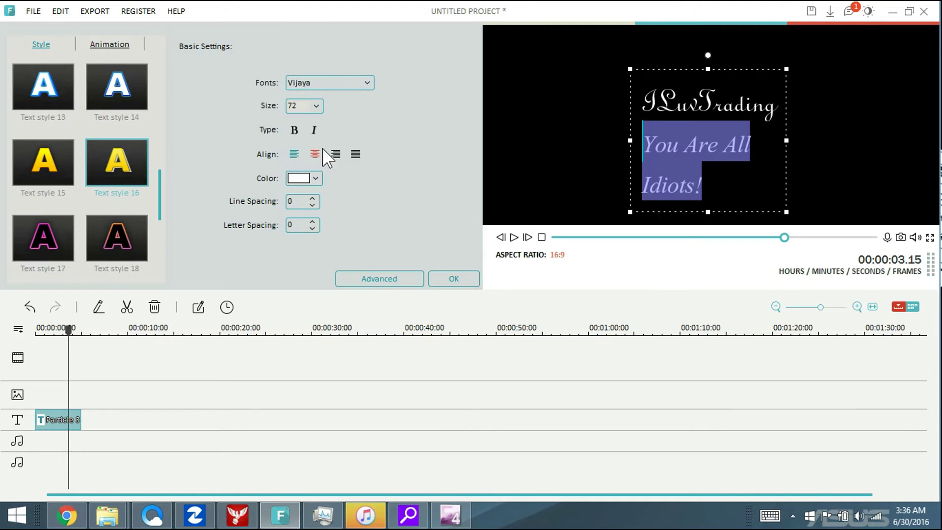
{"action": "left_click", "coordinate": [359, 82]}
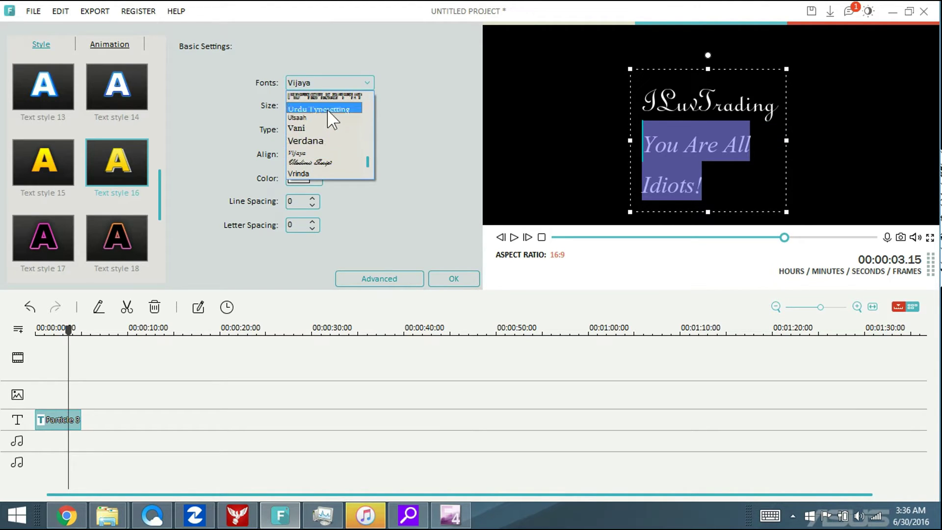
{"action": "left_click", "coordinate": [327, 109]}
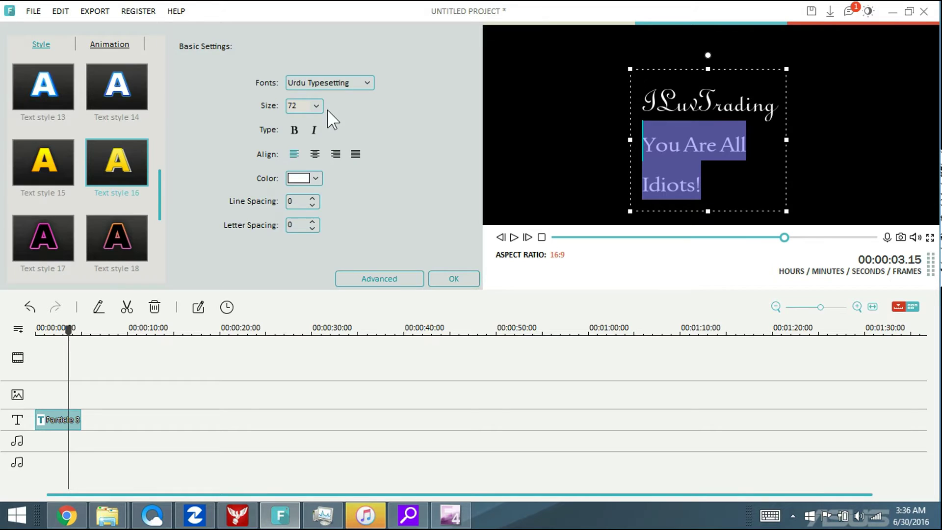
{"action": "left_click", "coordinate": [366, 84]}
{"action": "scroll", "coordinate": [367, 99], "scroll_direction": "up", "scroll_amount": 2}
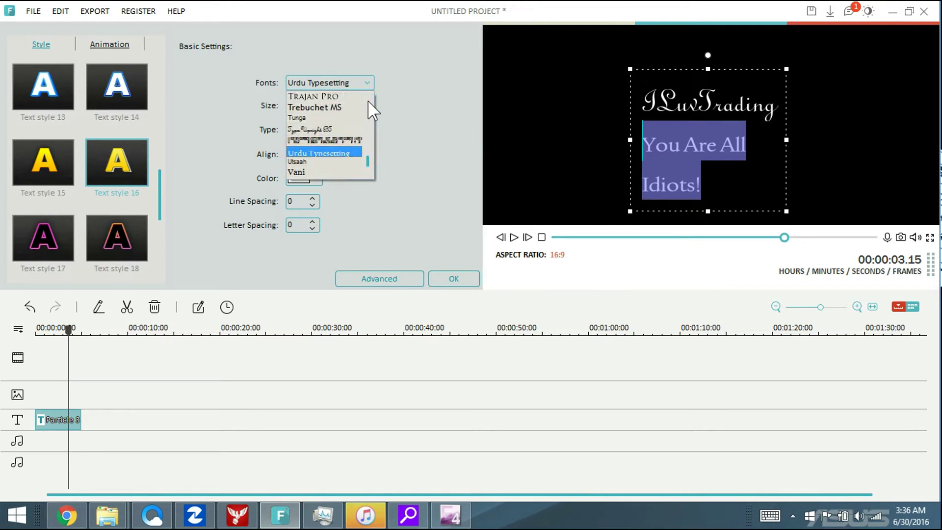
{"action": "left_click", "coordinate": [344, 97]}
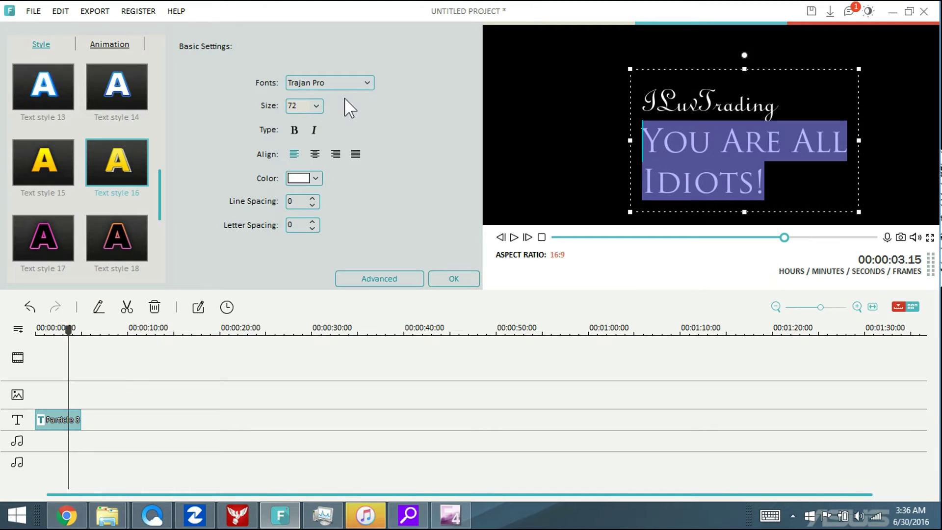
Step: Set the font of the "You Are All Idiots!" lines to Typo Upright BT and deselect the text
{"action": "left_click", "coordinate": [369, 84]}
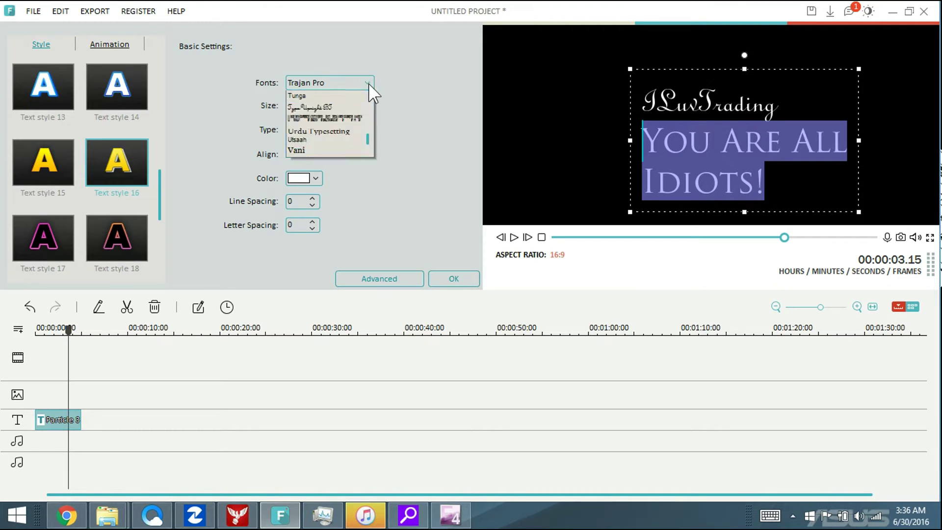
{"action": "left_click", "coordinate": [345, 131]}
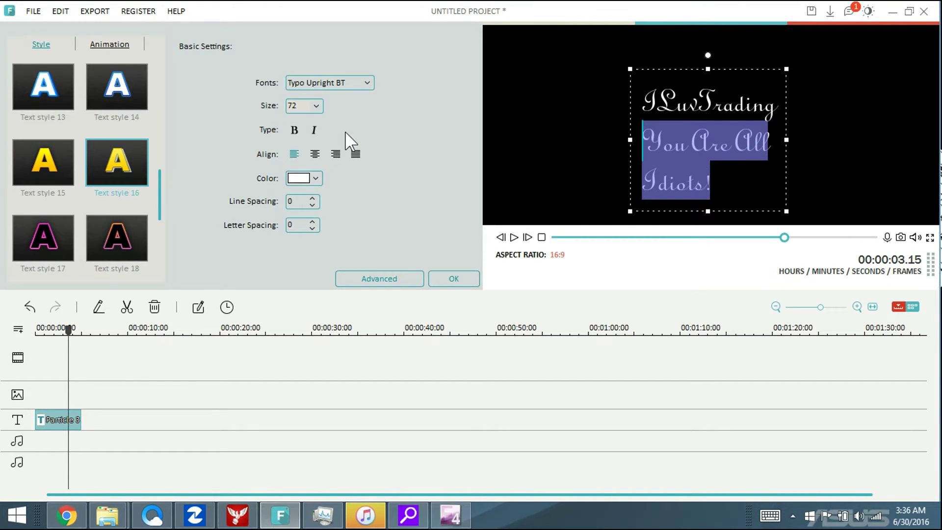
{"action": "left_click", "coordinate": [714, 182]}
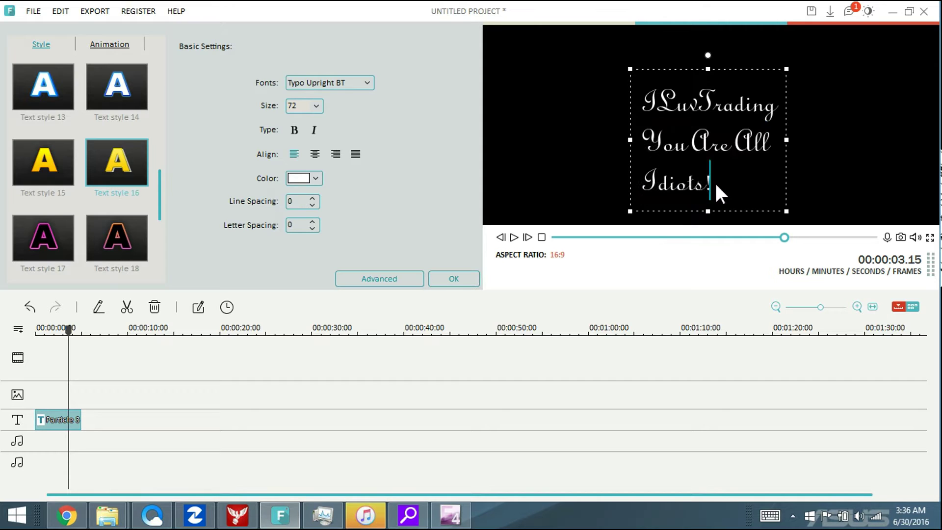
Step: Set all title lines to Vani, and try Urdu Typesetting on the ILuvTrading line before settling on Vladimir Script
{"action": "left_click", "coordinate": [366, 84]}
{"action": "left_click", "coordinate": [332, 136]}
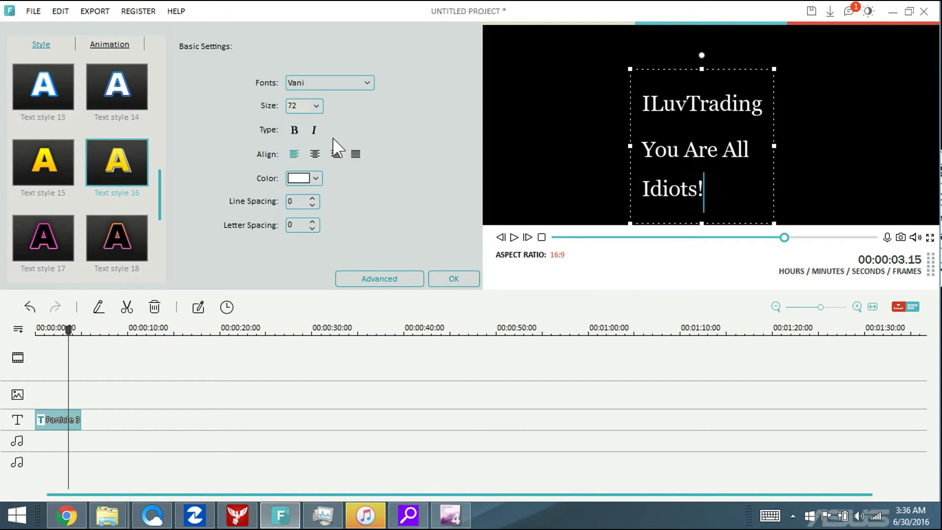
{"action": "left_click", "coordinate": [762, 112]}
{"action": "left_click", "coordinate": [351, 83]}
{"action": "left_click", "coordinate": [334, 104]}
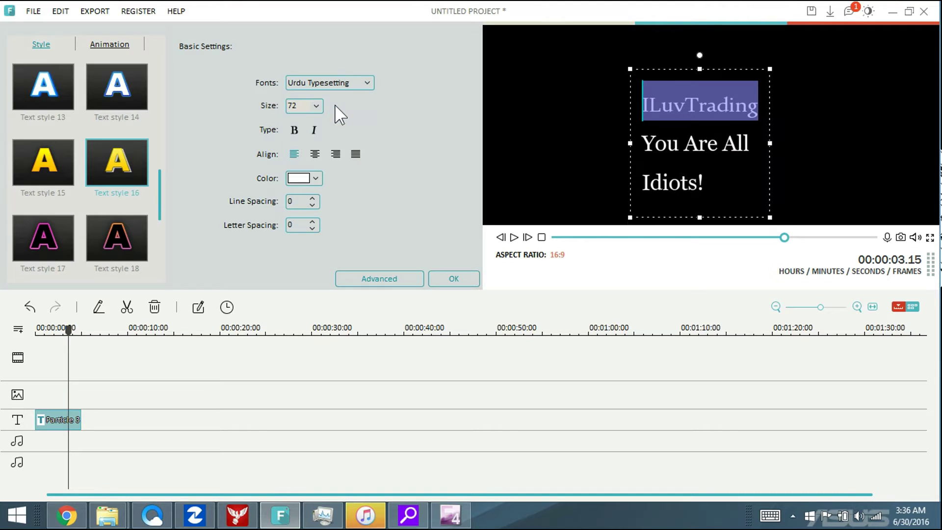
{"action": "left_click", "coordinate": [364, 85]}
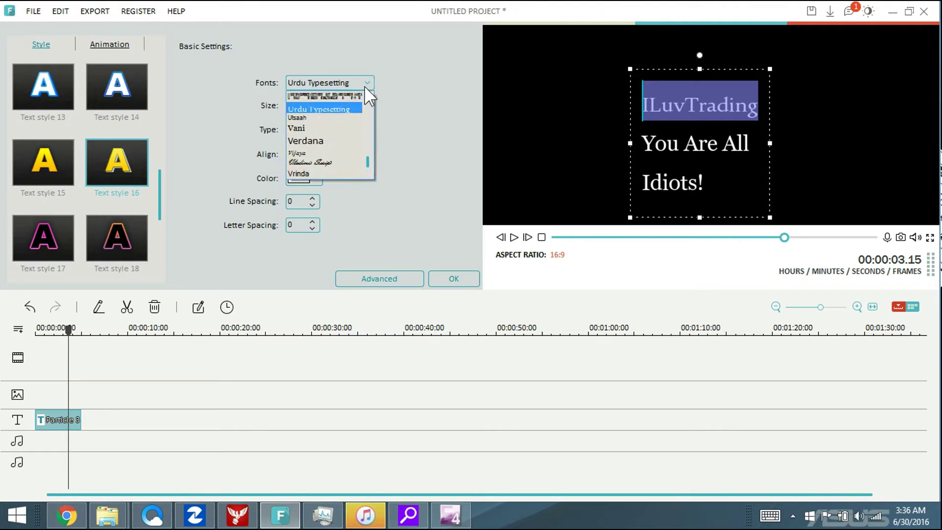
{"action": "left_click", "coordinate": [333, 162]}
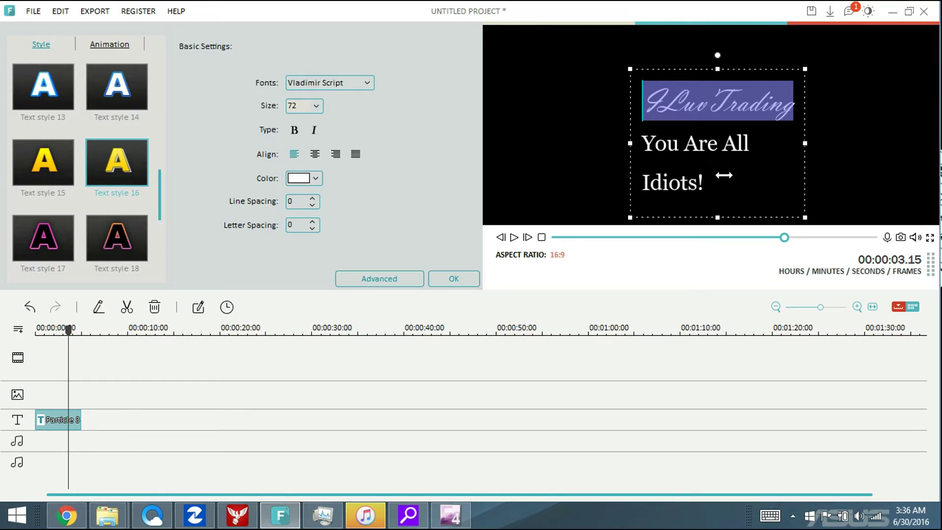
Step: Center-align all three lines of the title text
{"action": "left_click_drag", "start_coordinate": [724, 175], "coordinate": [646, 109]}
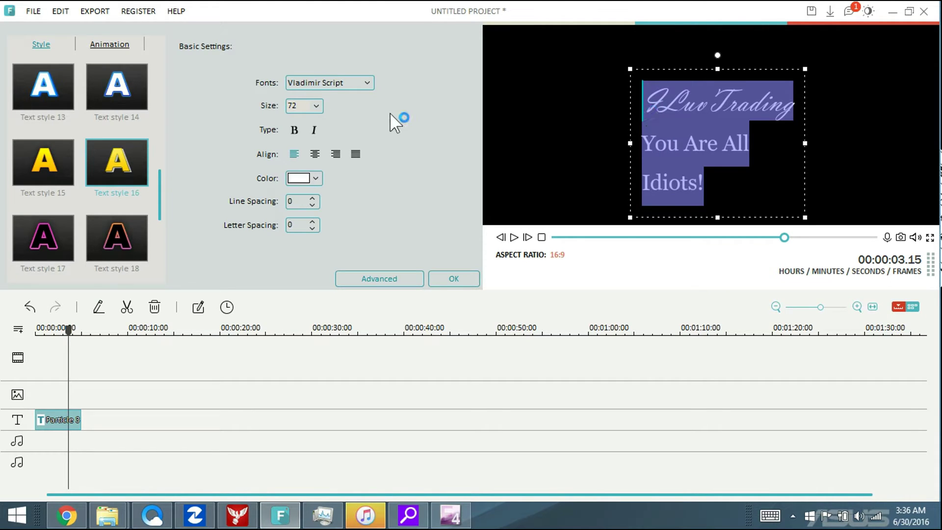
{"action": "left_click", "coordinate": [315, 154]}
{"action": "left_click", "coordinate": [711, 142]}
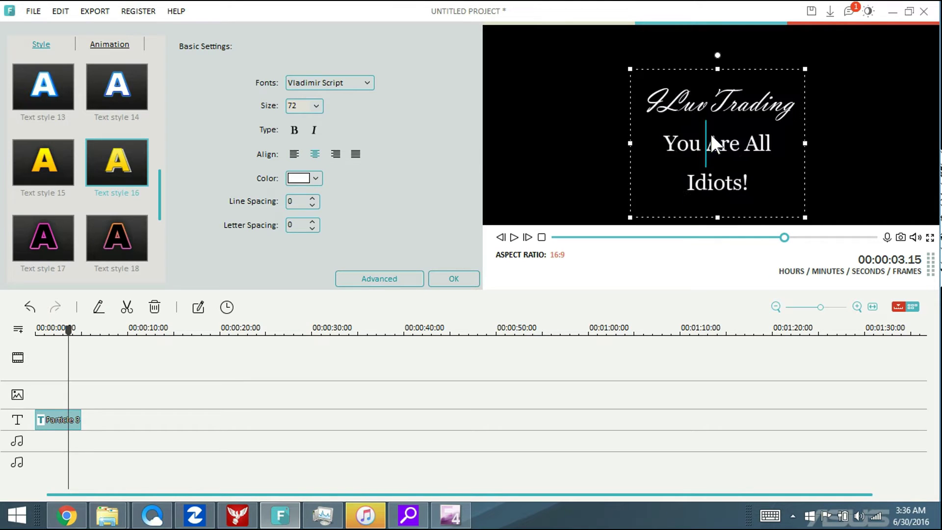
Step: Reduce the "You Are All Idiots!" lines to font size 68, and further to 56
{"action": "left_click_drag", "start_coordinate": [773, 180], "coordinate": [663, 154]}
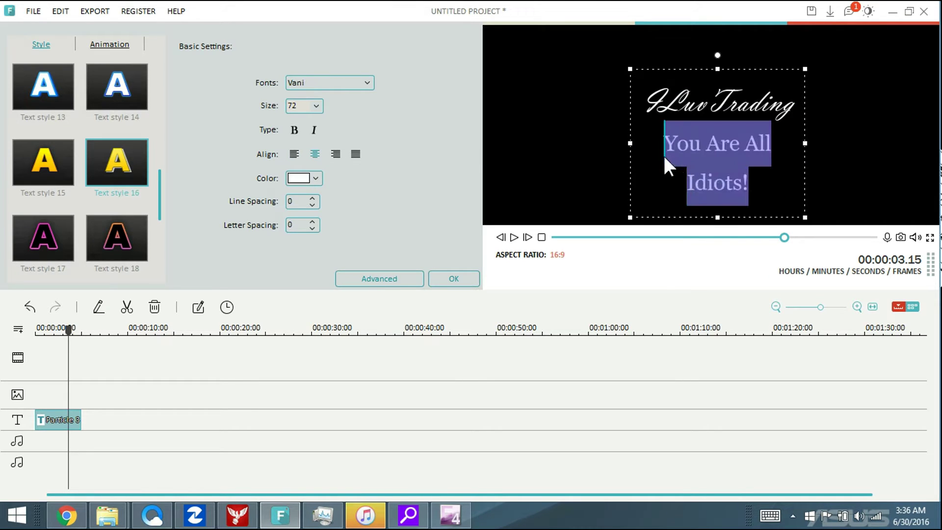
{"action": "left_click", "coordinate": [314, 107]}
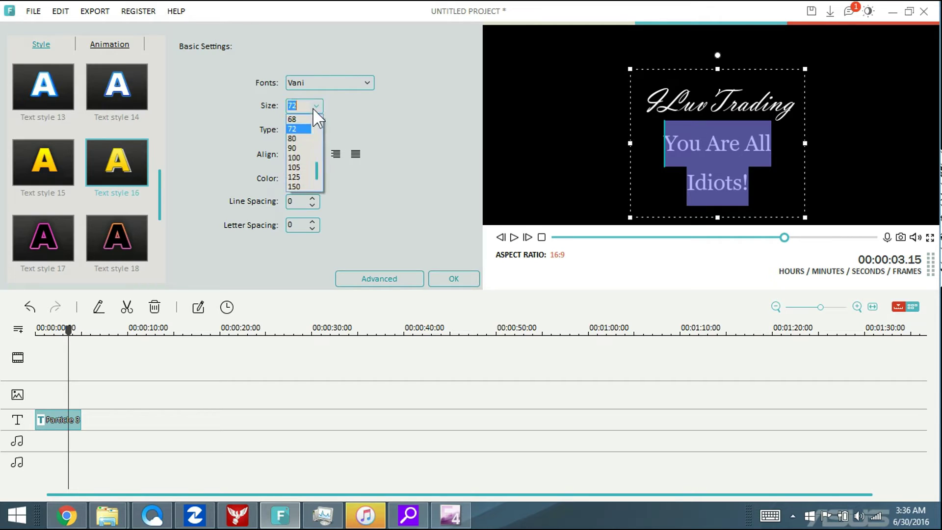
{"action": "left_click", "coordinate": [306, 119]}
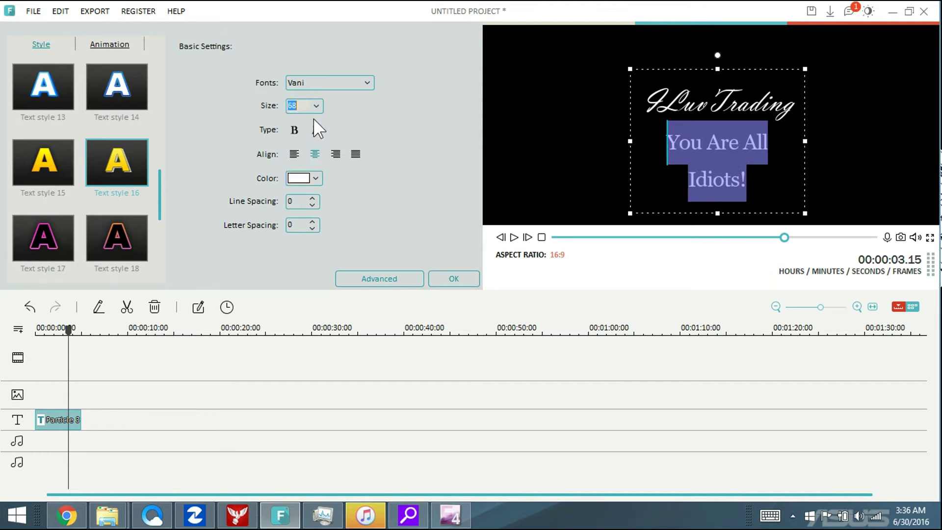
{"action": "left_click", "coordinate": [316, 114]}
{"action": "scroll", "coordinate": [316, 118], "scroll_direction": "up", "scroll_amount": 2}
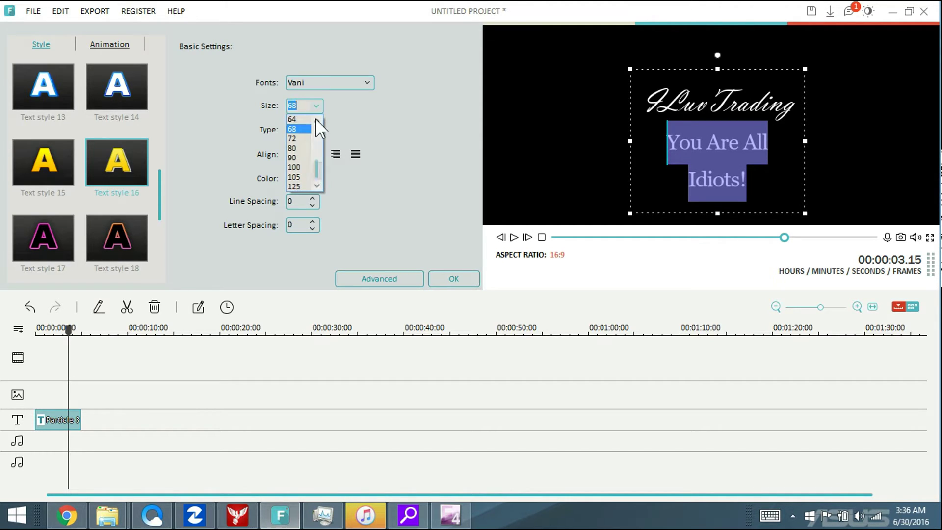
{"action": "scroll", "coordinate": [316, 123], "scroll_direction": "up", "scroll_amount": 2}
{"action": "left_click", "coordinate": [302, 128]}
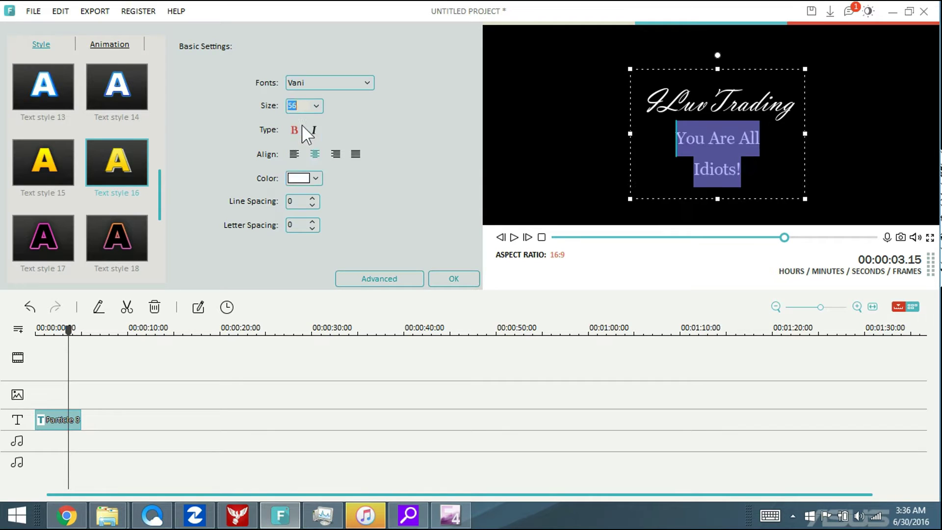
Step: Apply Text style 16 to the title and make the "You Are All Idiots!" lines bold
{"action": "double_click", "coordinate": [119, 151]}
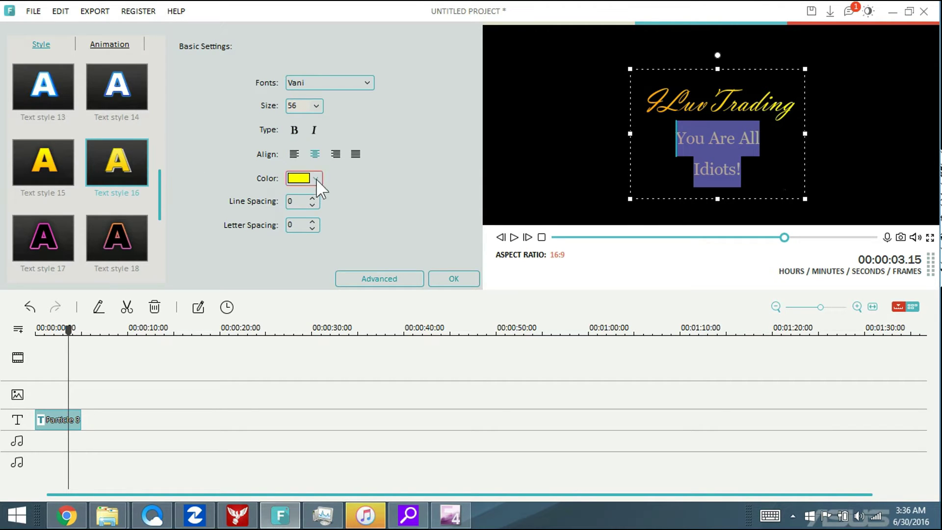
{"action": "left_click", "coordinate": [294, 129]}
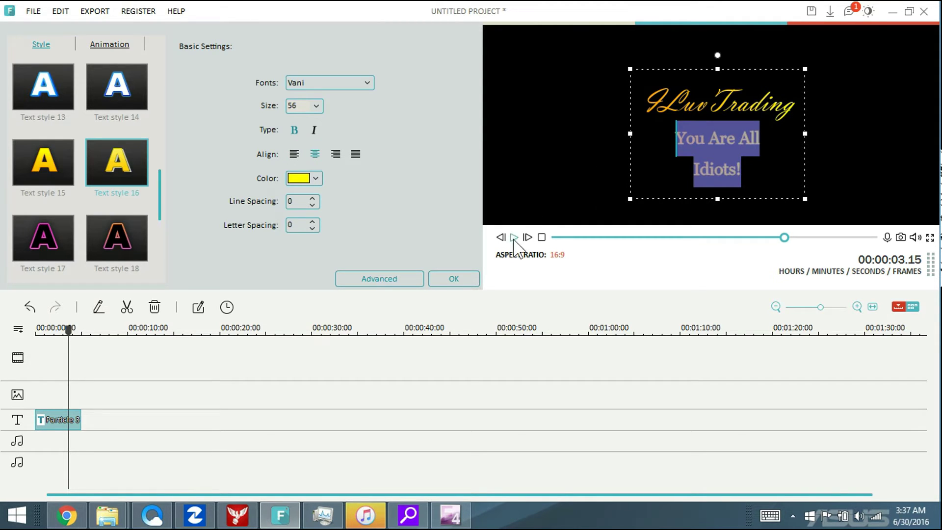
Step: Play the title animation from the beginning to preview it, pausing once the text is displayed
{"action": "left_click", "coordinate": [553, 238]}
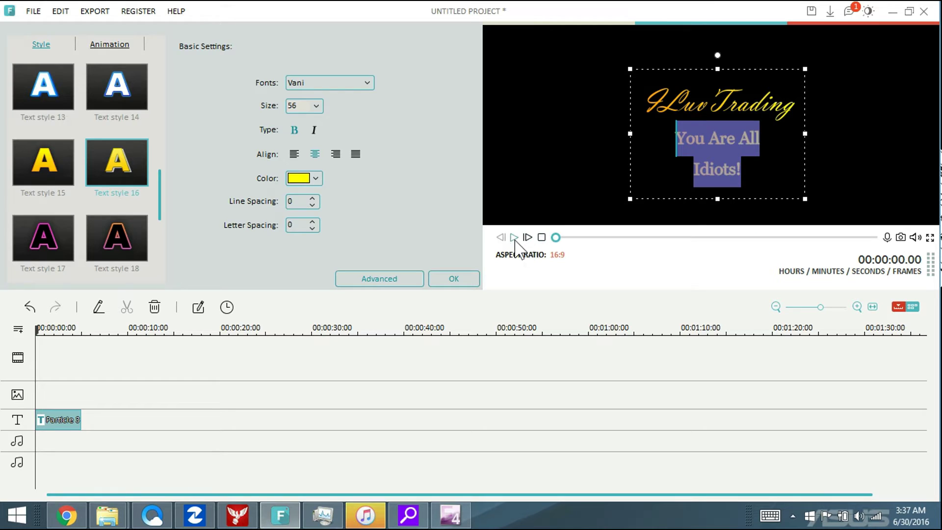
{"action": "left_click", "coordinate": [514, 237]}
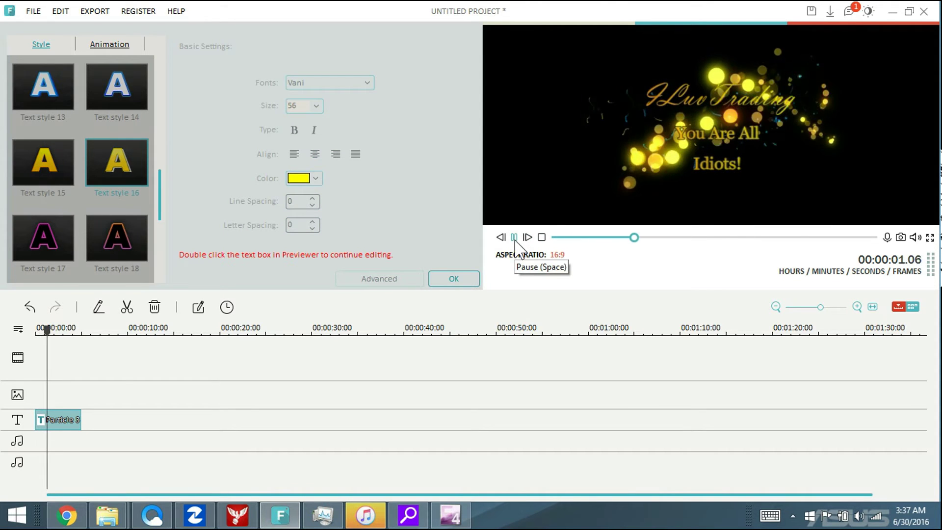
{"action": "left_click", "coordinate": [514, 238]}
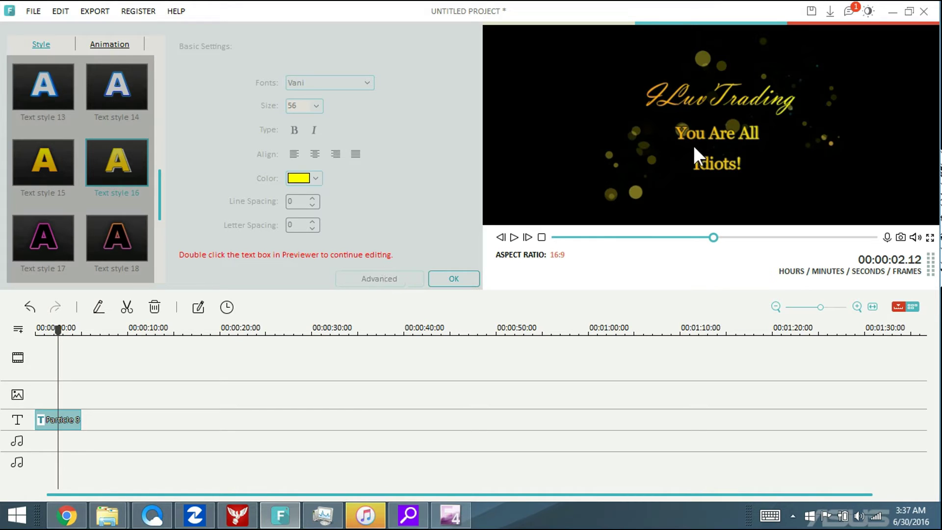
Step: Resume editing the title text, open its advanced text settings and check the available fill types
{"action": "double_click", "coordinate": [711, 143]}
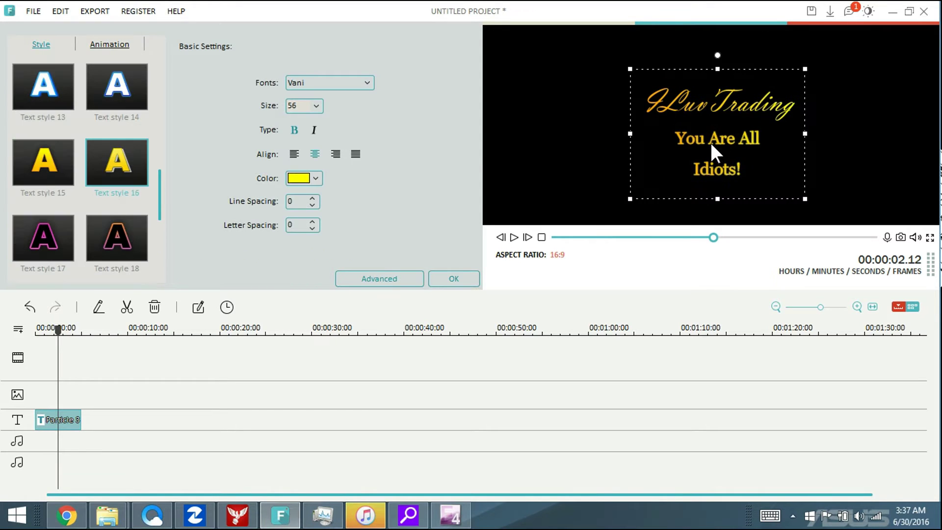
{"action": "left_click", "coordinate": [378, 278]}
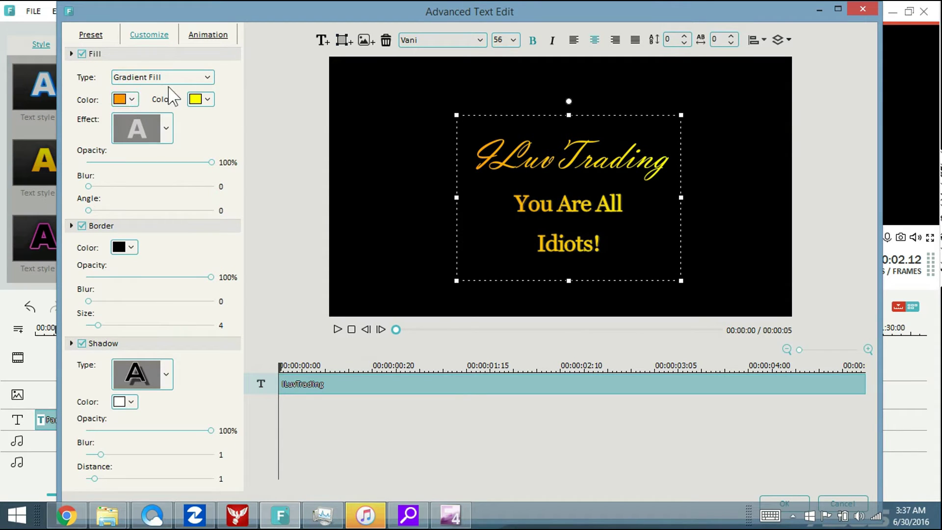
{"action": "left_click", "coordinate": [210, 77]}
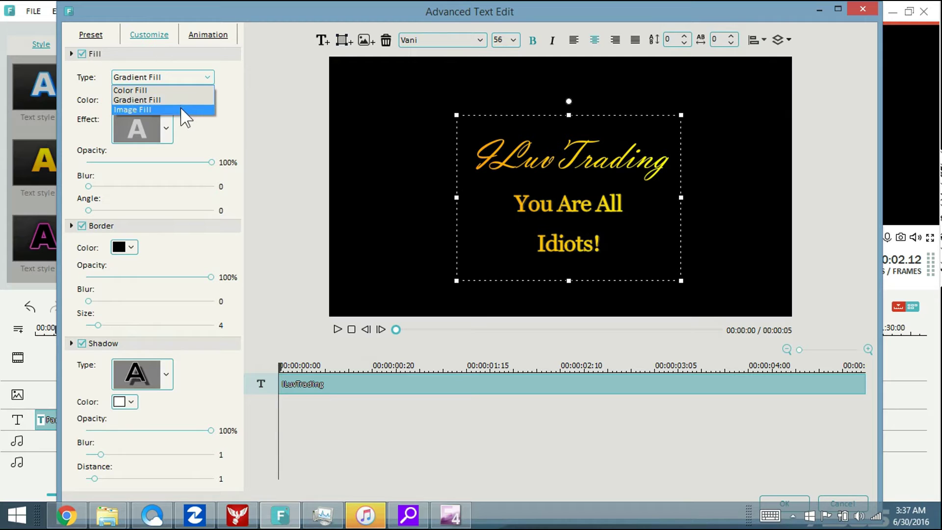
{"action": "left_click", "coordinate": [257, 134]}
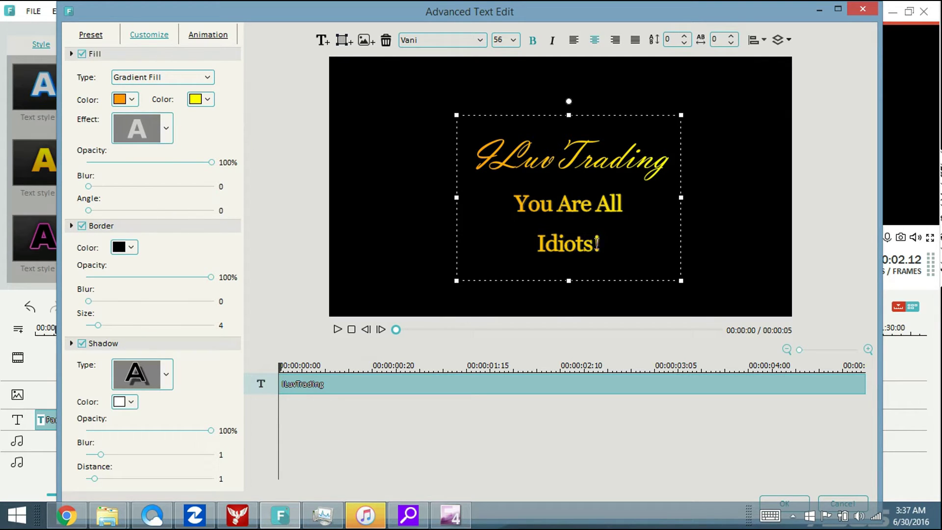
Step: Give the "You Are All Idiots!" lines a blue border and deselect the title
{"action": "left_click_drag", "start_coordinate": [615, 253], "coordinate": [546, 248]}
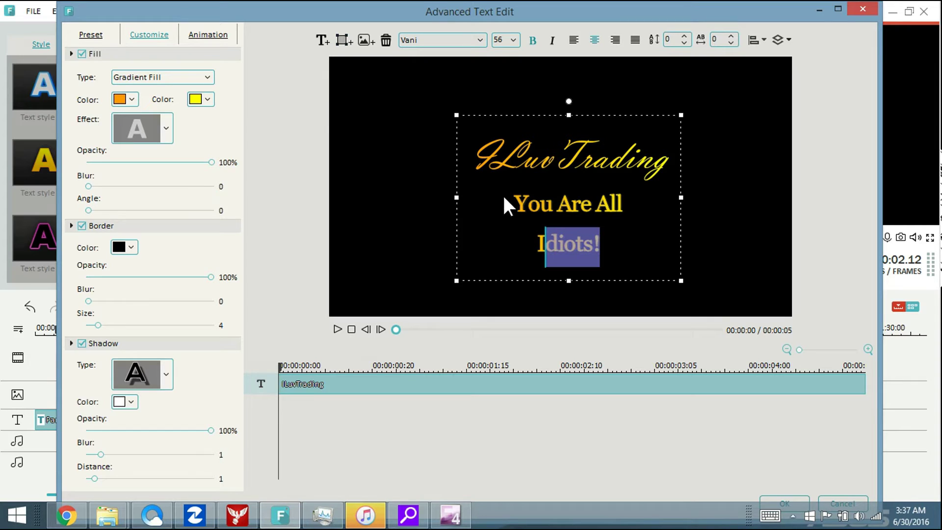
{"action": "left_click_drag", "start_coordinate": [614, 248], "coordinate": [515, 206]}
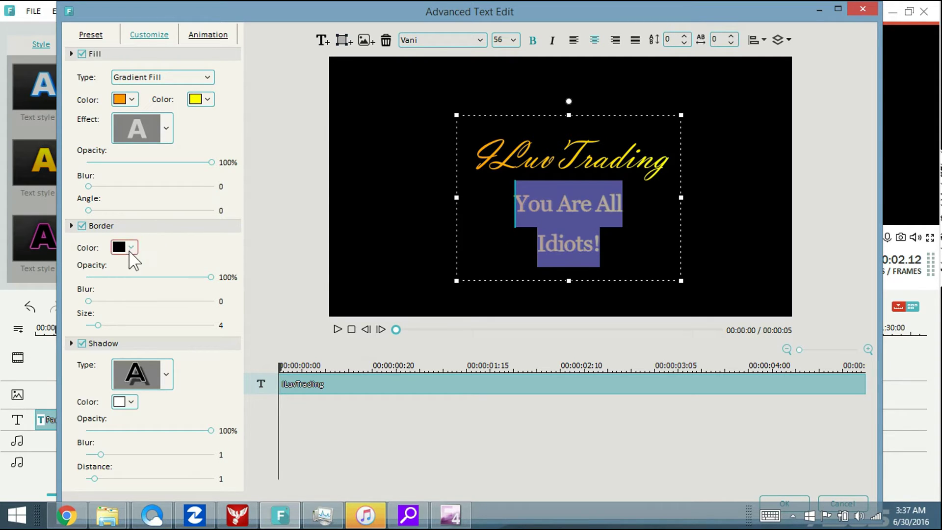
{"action": "left_click", "coordinate": [124, 247]}
{"action": "left_click", "coordinate": [172, 272]}
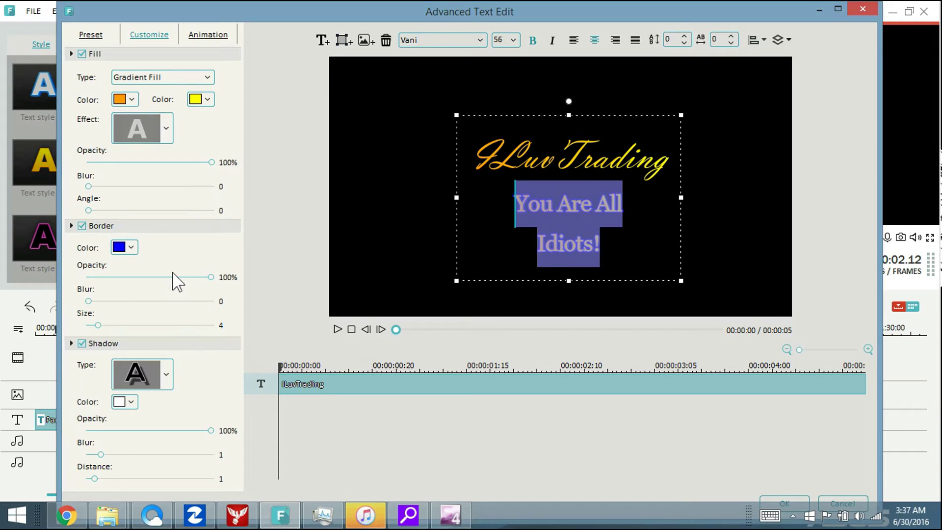
{"action": "left_click", "coordinate": [354, 312]}
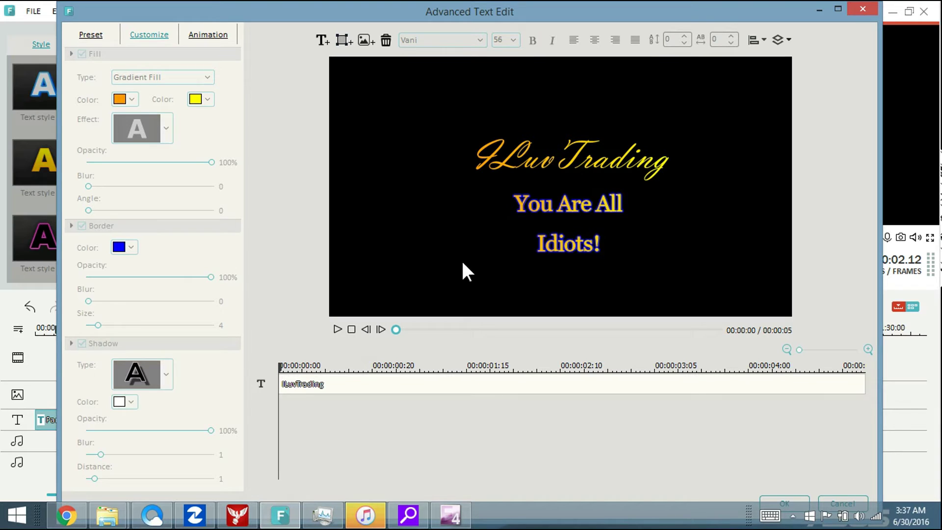
Step: Give the "You Are All Idiots!" lines the slanted reflection-style shadow beneath the letters at 45% opacity
{"action": "left_click_drag", "start_coordinate": [620, 248], "coordinate": [504, 210]}
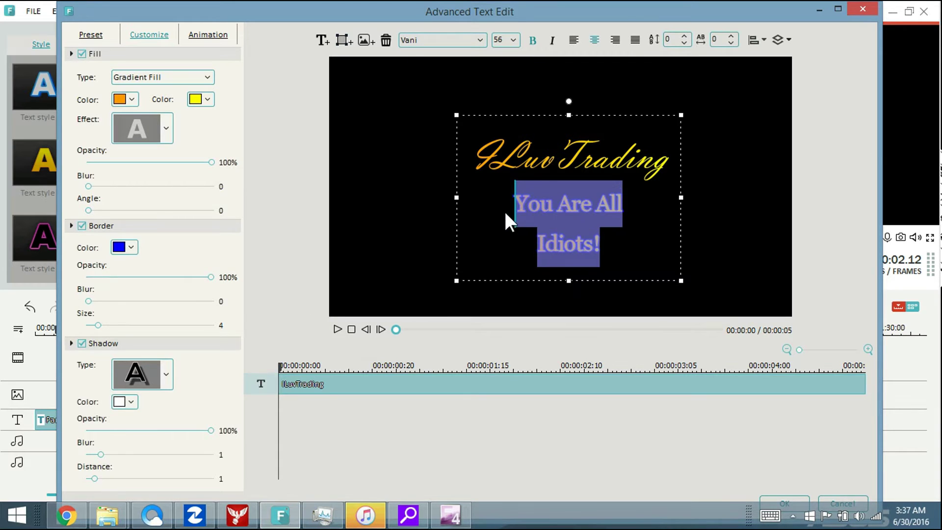
{"action": "left_click", "coordinate": [166, 375]}
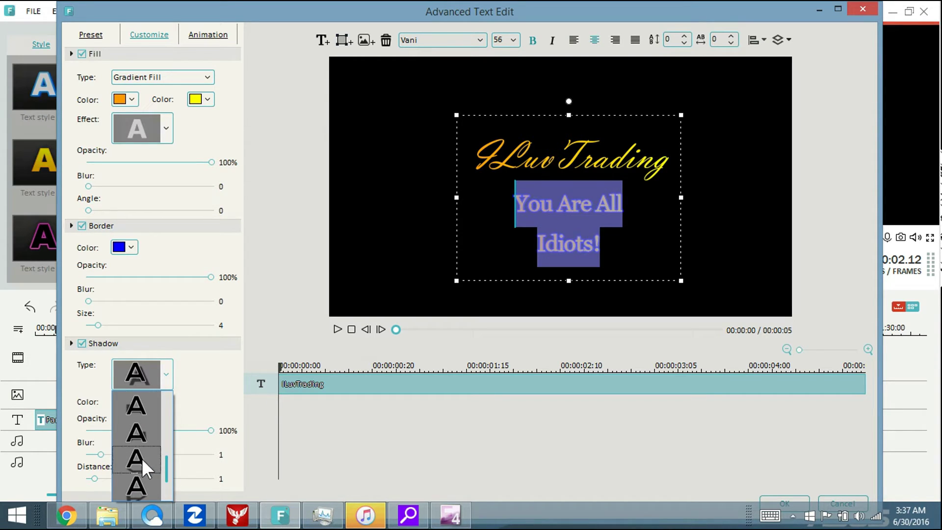
{"action": "left_click", "coordinate": [143, 459]}
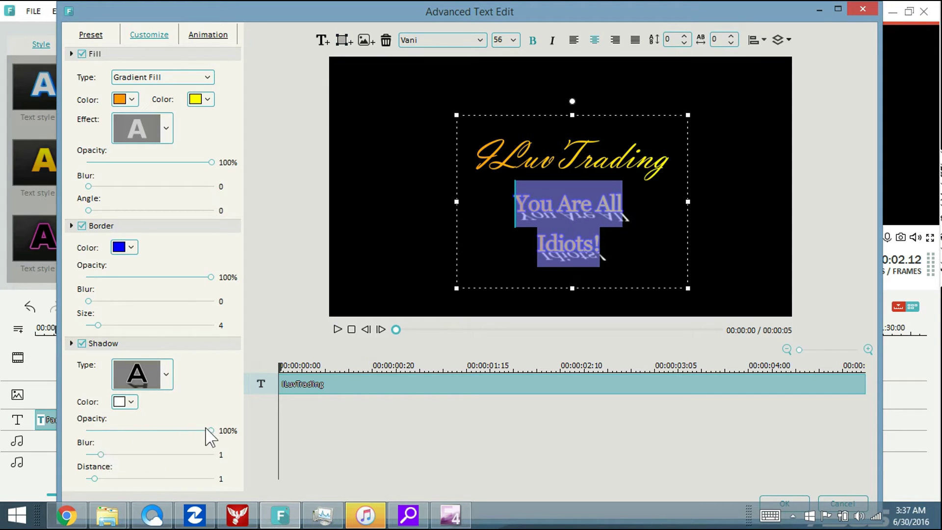
{"action": "left_click_drag", "start_coordinate": [208, 430], "coordinate": [144, 430]}
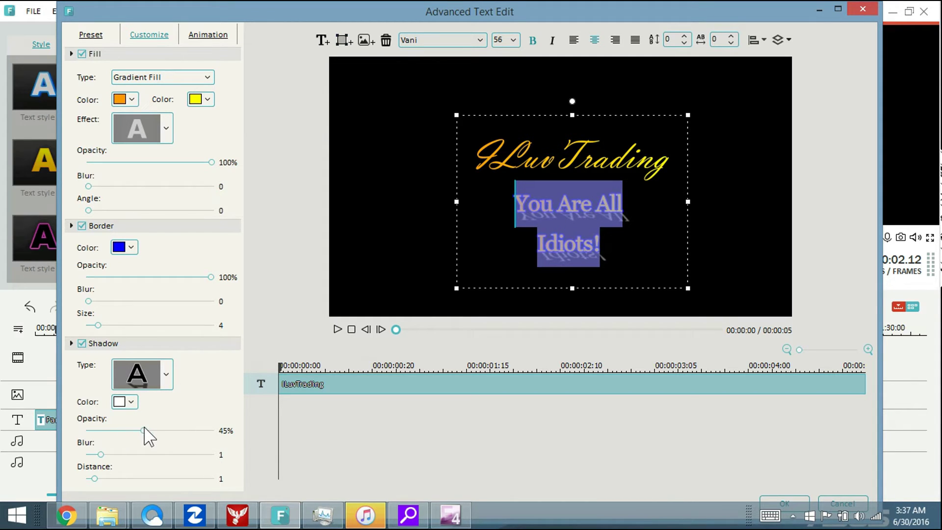
{"action": "left_click", "coordinate": [416, 261]}
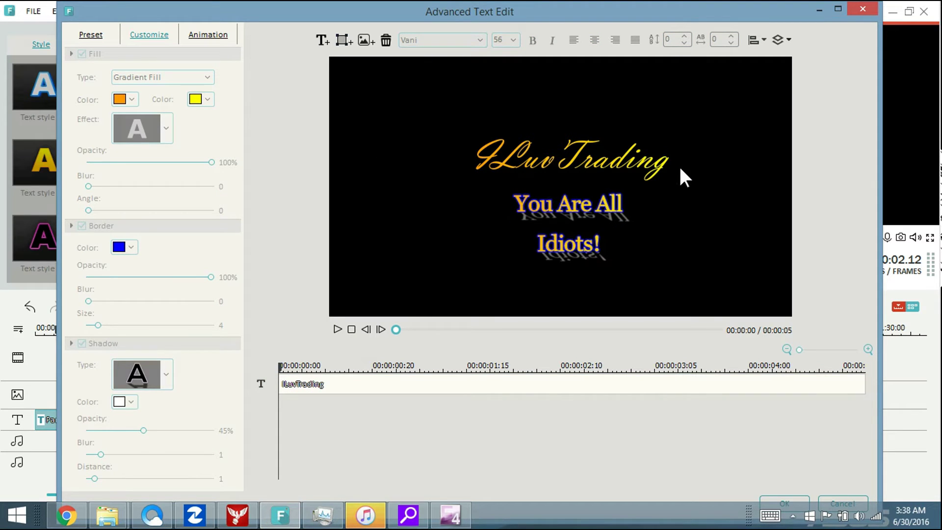
Step: Change the first gradient fill color of the ILuvTrading line to red and deselect the title
{"action": "left_click_drag", "start_coordinate": [673, 162], "coordinate": [476, 169]}
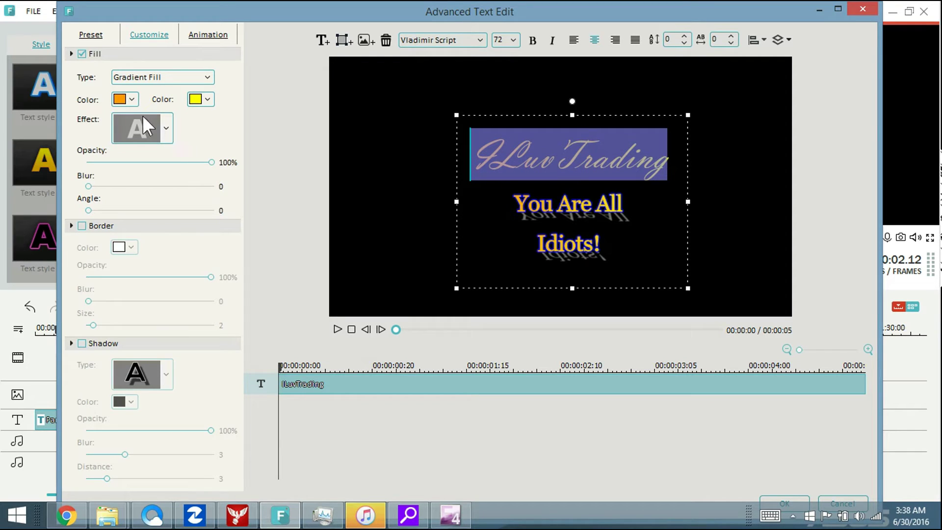
{"action": "left_click", "coordinate": [131, 100]}
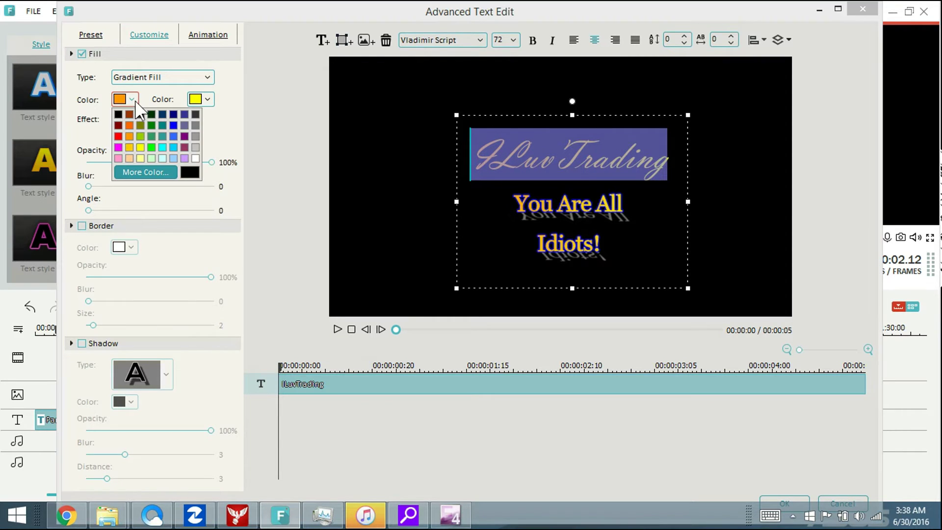
{"action": "left_click", "coordinate": [118, 135]}
{"action": "left_click", "coordinate": [443, 214]}
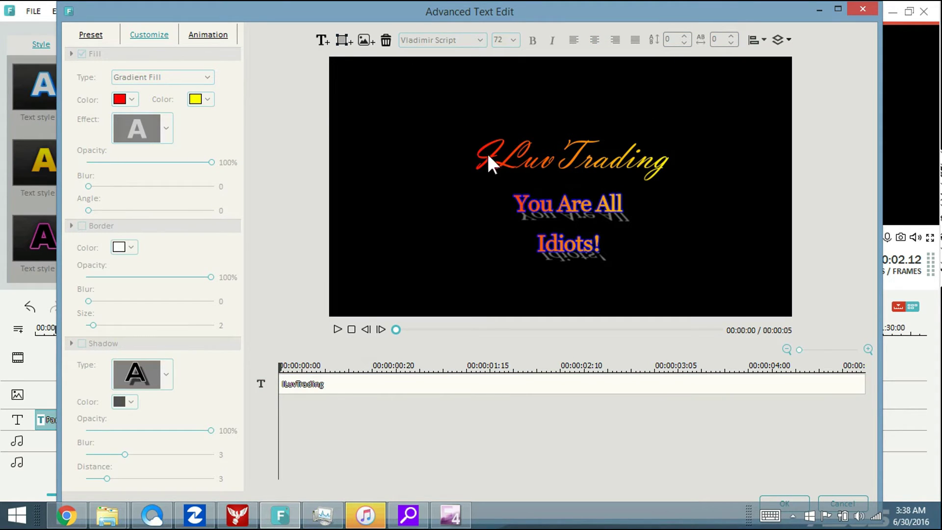
Step: Try adjusting the gradient fill angle on the selected ILuvTrading line, and deselect the title
{"action": "left_click", "coordinate": [634, 164]}
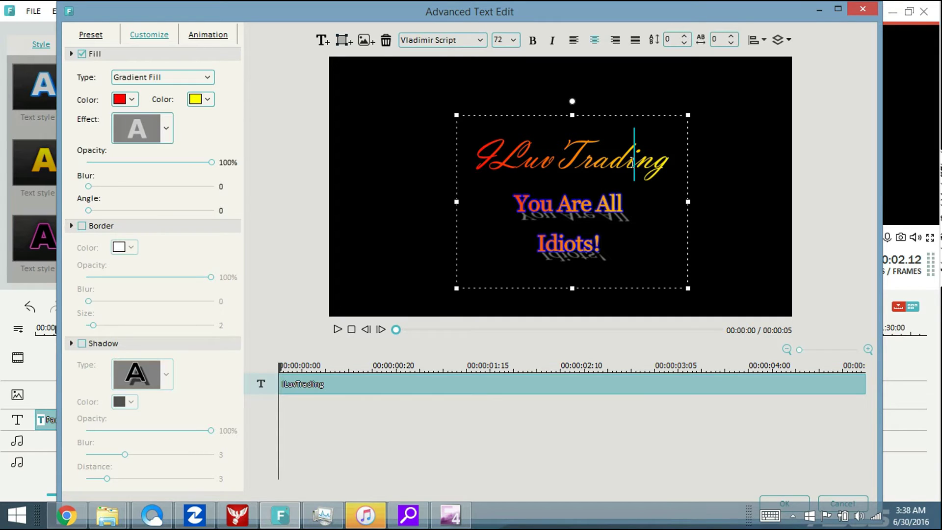
{"action": "mouse_move", "coordinate": [684, 155]}
{"action": "left_mouse_down"}
{"action": "mouse_move", "coordinate": [487, 168]}
{"action": "mouse_move", "coordinate": [677, 168]}
{"action": "left_mouse_up"}
{"action": "left_click", "coordinate": [478, 162]}
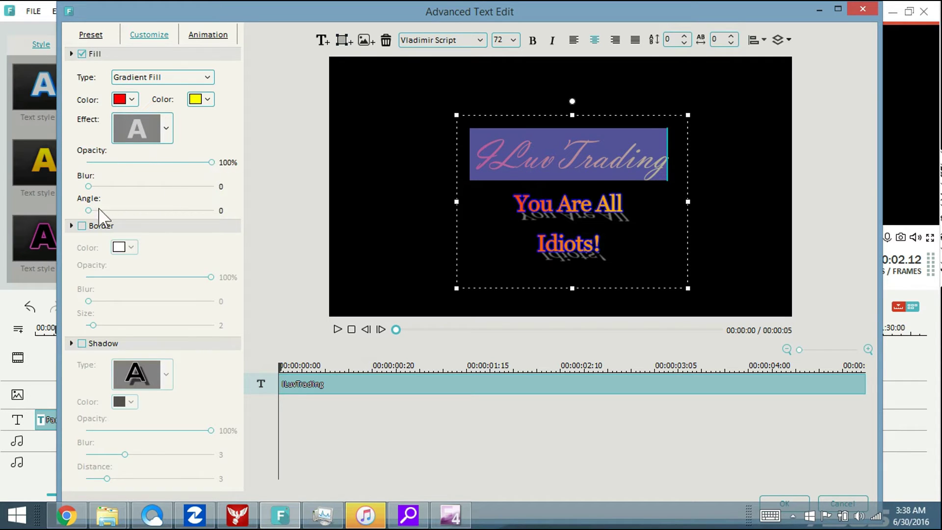
{"action": "mouse_move", "coordinate": [89, 211]}
{"action": "left_mouse_down"}
{"action": "mouse_move", "coordinate": [196, 211]}
{"action": "mouse_move", "coordinate": [88, 210]}
{"action": "left_mouse_up"}
{"action": "left_click", "coordinate": [371, 257]}
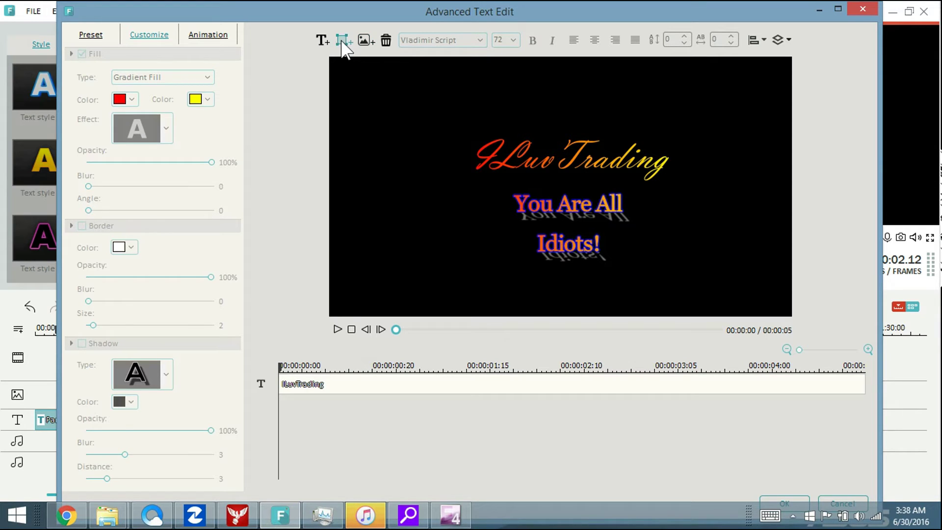
Step: Add an extra text box reading "dfdfdfd" over the title and delete it again
{"action": "left_click", "coordinate": [322, 39]}
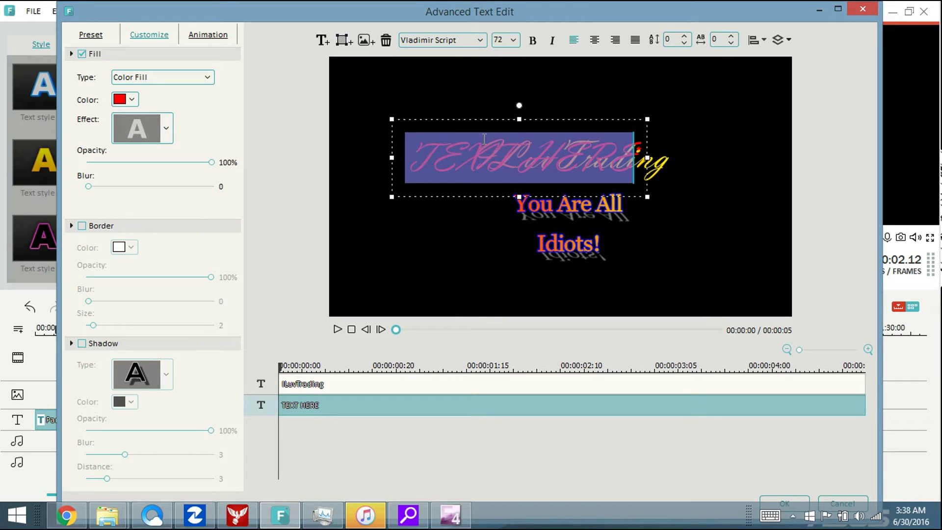
{"action": "type", "text": "dfdfdfd"}
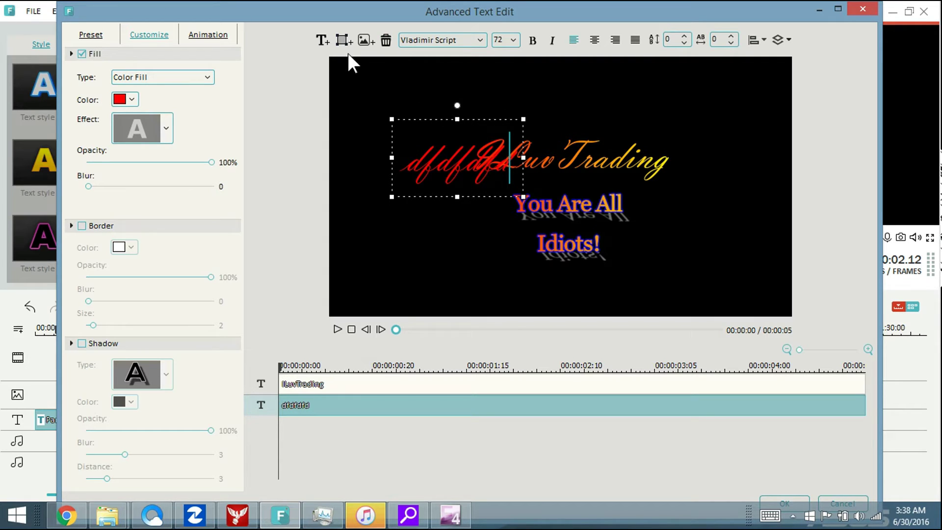
{"action": "left_click", "coordinate": [386, 41]}
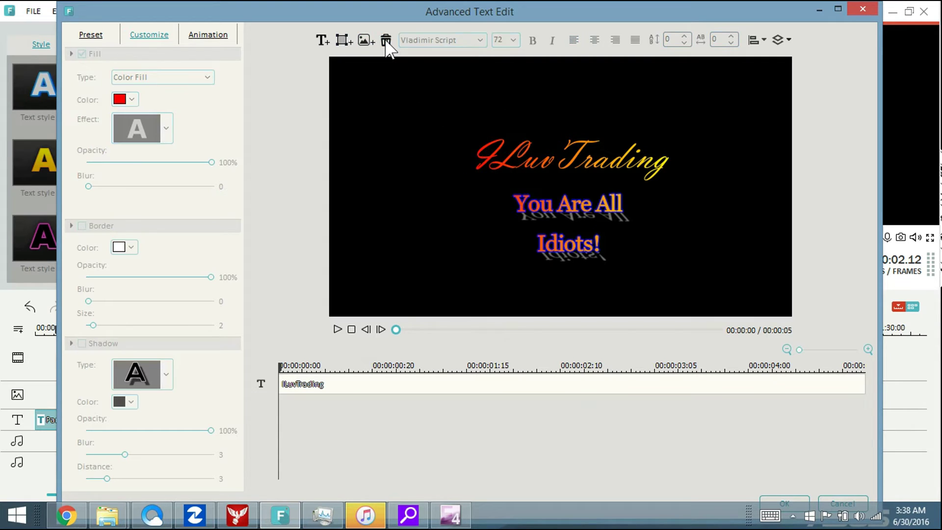
Step: Try the Up Dir Insert, Right Dir Insert and Up Roll animations on the ILuvTrading title
{"action": "left_click", "coordinate": [208, 36]}
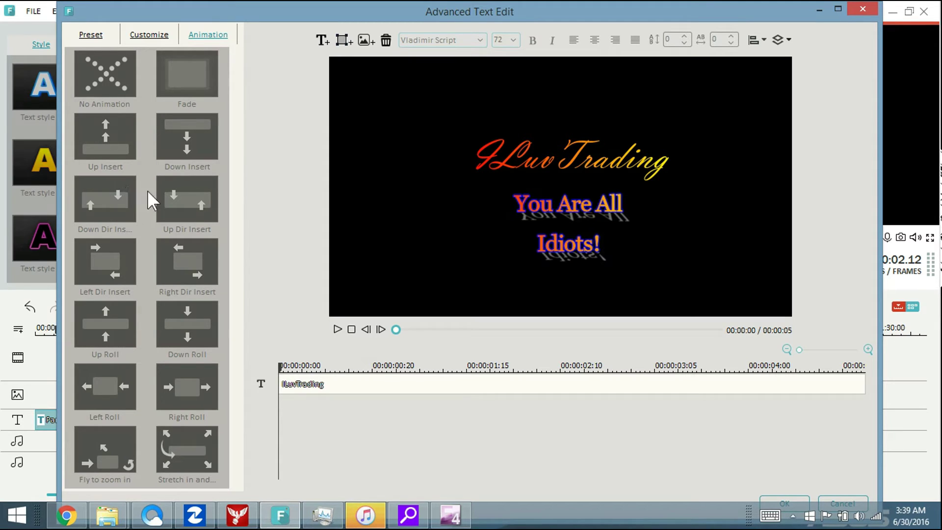
{"action": "left_click", "coordinate": [337, 330]}
{"action": "left_click", "coordinate": [337, 329]}
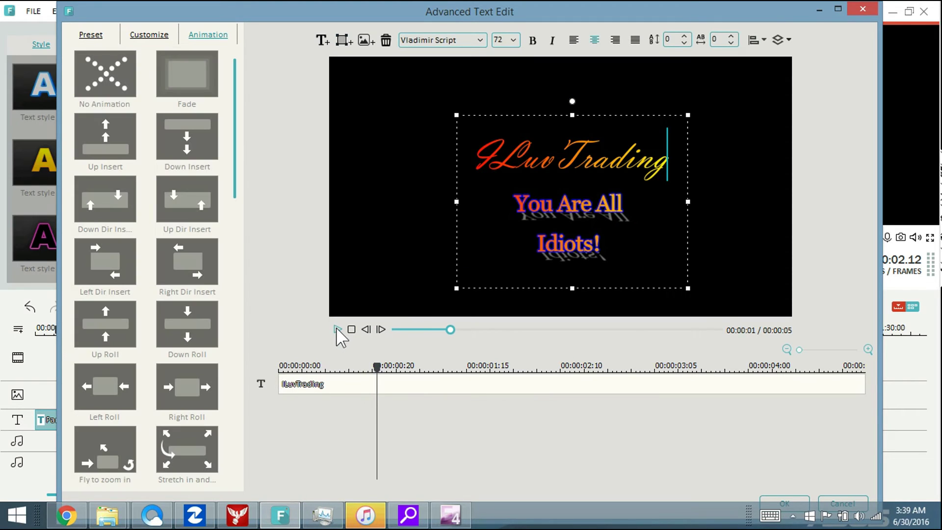
{"action": "double_click", "coordinate": [181, 212]}
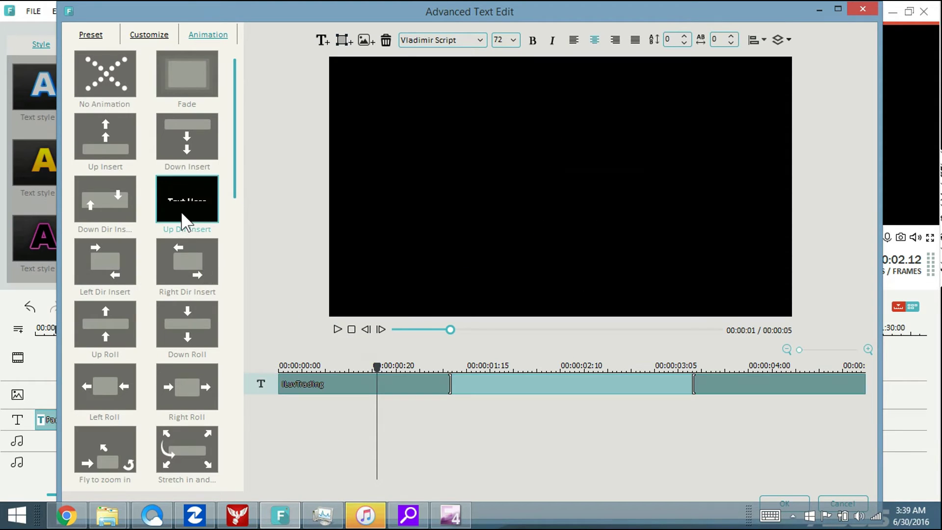
{"action": "double_click", "coordinate": [182, 276]}
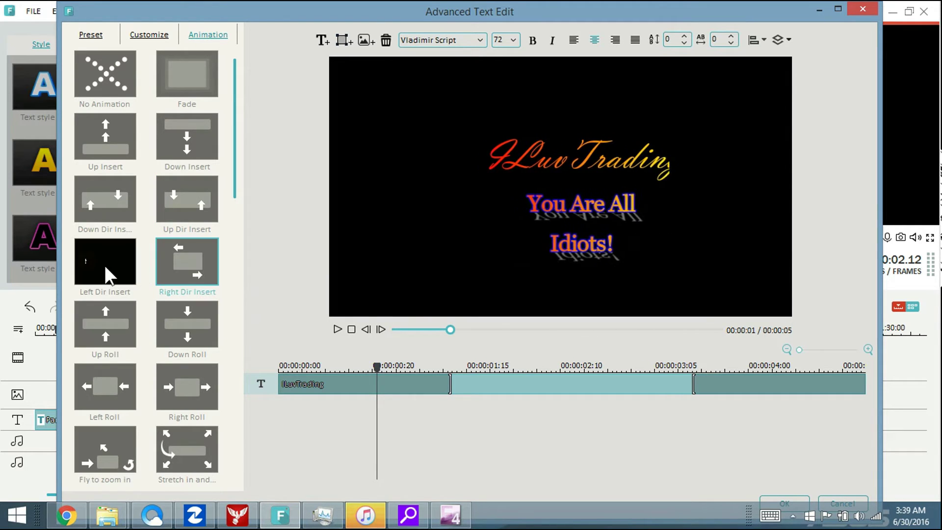
{"action": "double_click", "coordinate": [100, 312]}
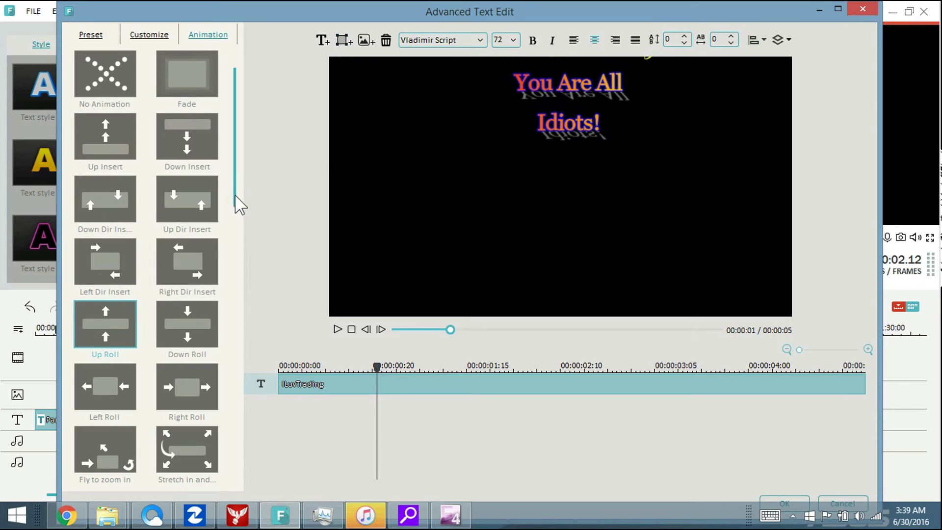
Step: Try further title animations, including Pixelate, Twrl, Pinwheel and Roll_clockwise
{"action": "left_click_drag", "start_coordinate": [236, 205], "coordinate": [238, 380]}
{"action": "double_click", "coordinate": [193, 323]}
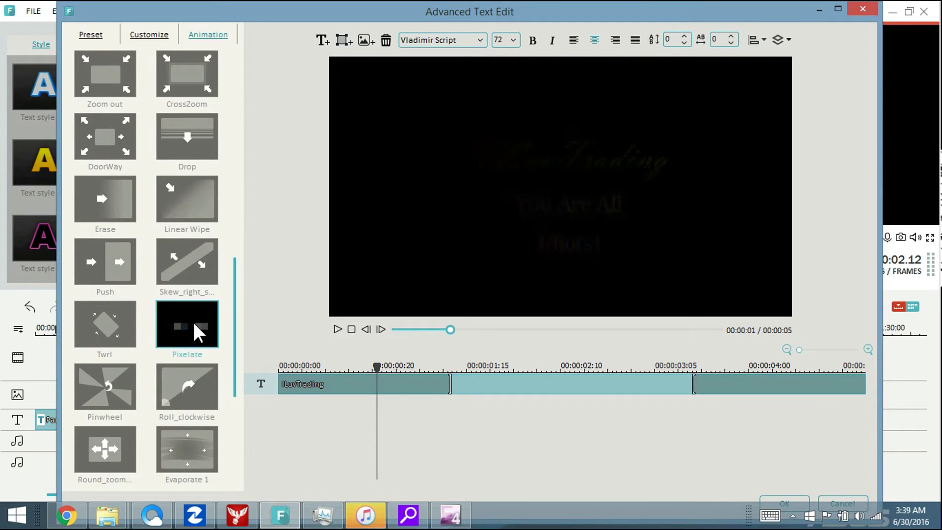
{"action": "double_click", "coordinate": [114, 327]}
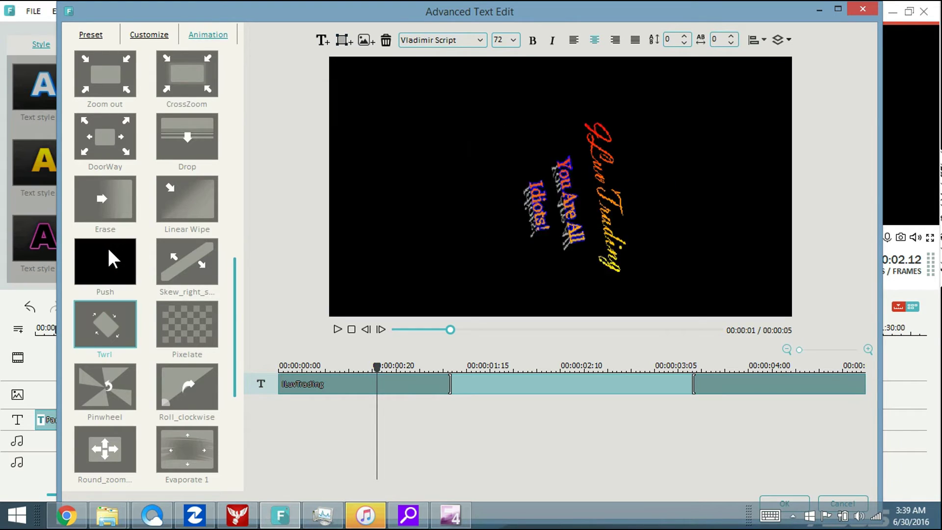
{"action": "left_click", "coordinate": [100, 386]}
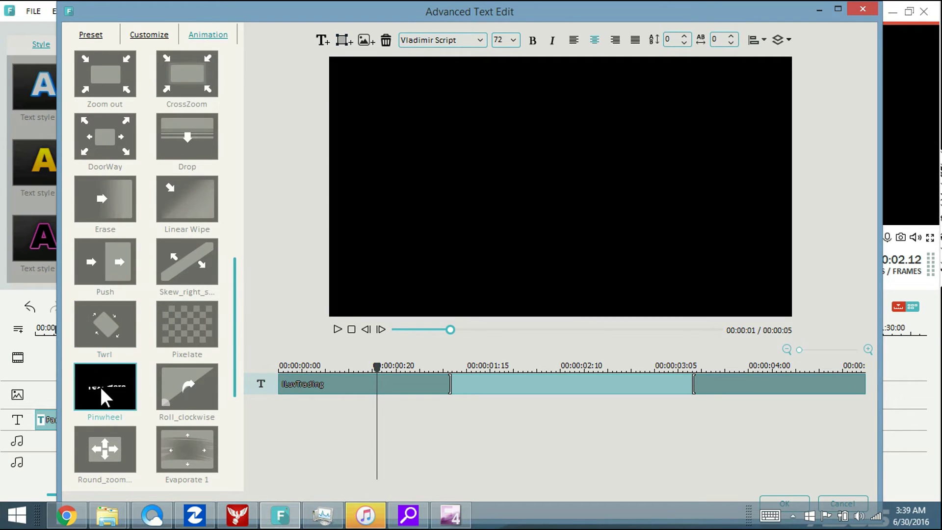
{"action": "left_click", "coordinate": [191, 386]}
{"action": "left_click", "coordinate": [188, 450]}
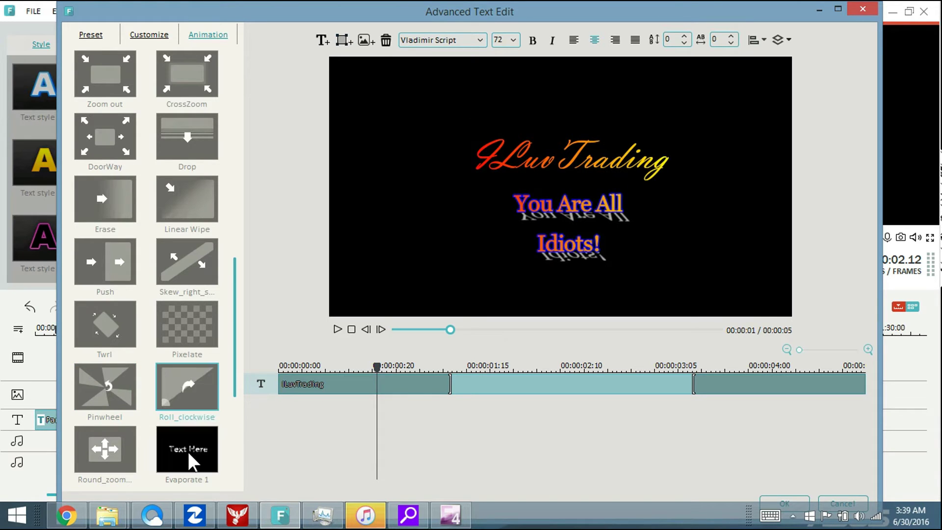
{"action": "left_click", "coordinate": [109, 446]}
Step: Apply the Pinwheel animation to the title, shorten its entrance portion slightly, and confirm the title edits
{"action": "left_click", "coordinate": [107, 386]}
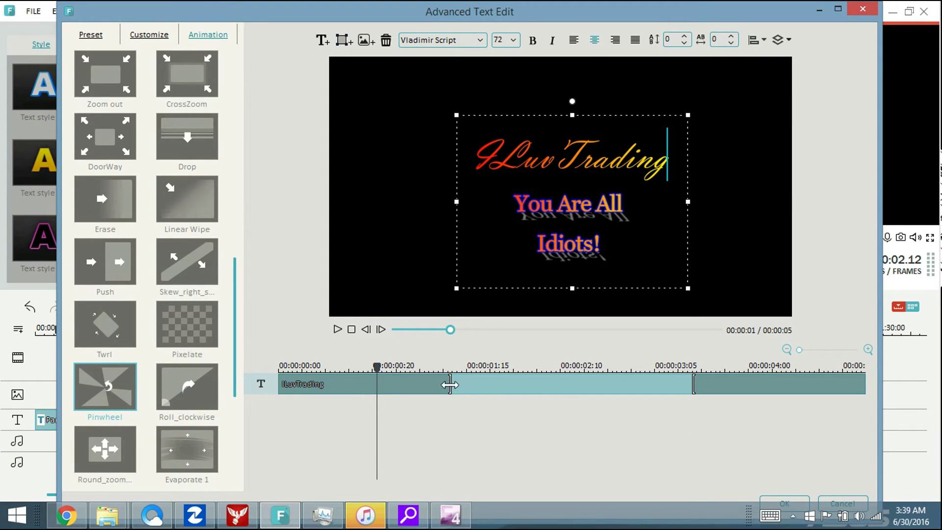
{"action": "mouse_move", "coordinate": [444, 385]}
{"action": "left_mouse_down"}
{"action": "mouse_move", "coordinate": [466, 384]}
{"action": "mouse_move", "coordinate": [441, 384]}
{"action": "left_mouse_up"}
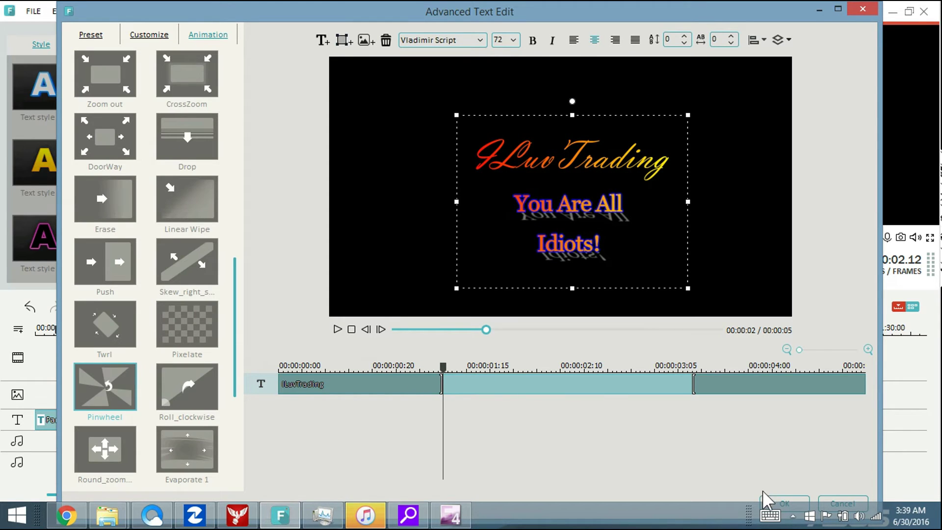
{"action": "left_click", "coordinate": [770, 497]}
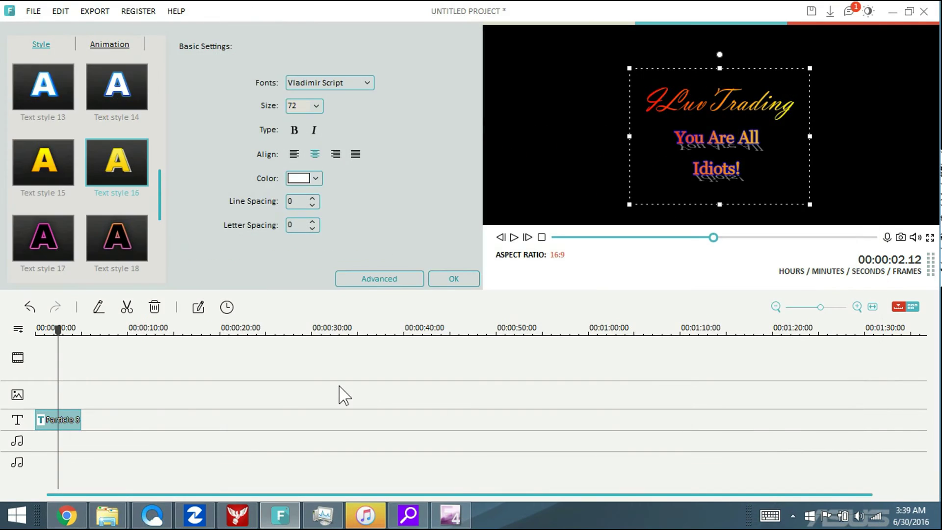
{"action": "left_click", "coordinate": [456, 279]}
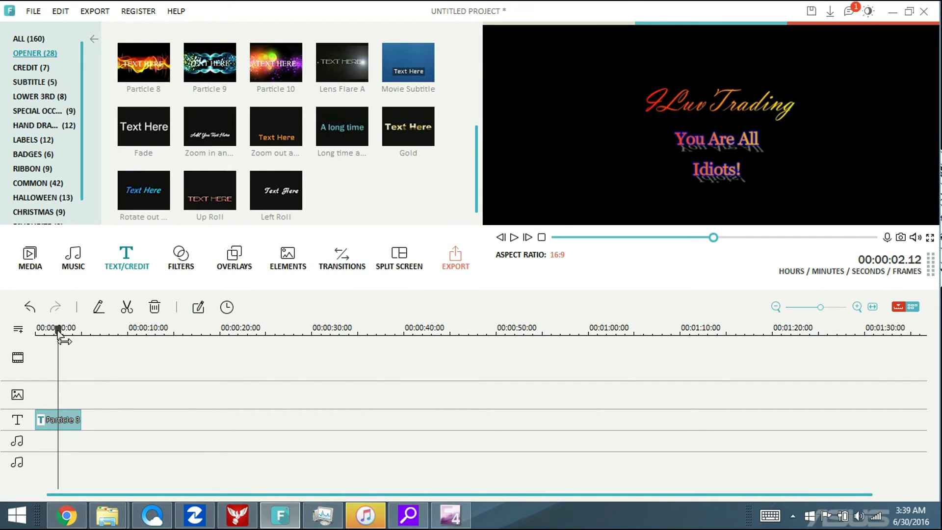
Step: Play the customized title from the start of the timeline
{"action": "left_click_drag", "start_coordinate": [58, 333], "coordinate": [36, 332]}
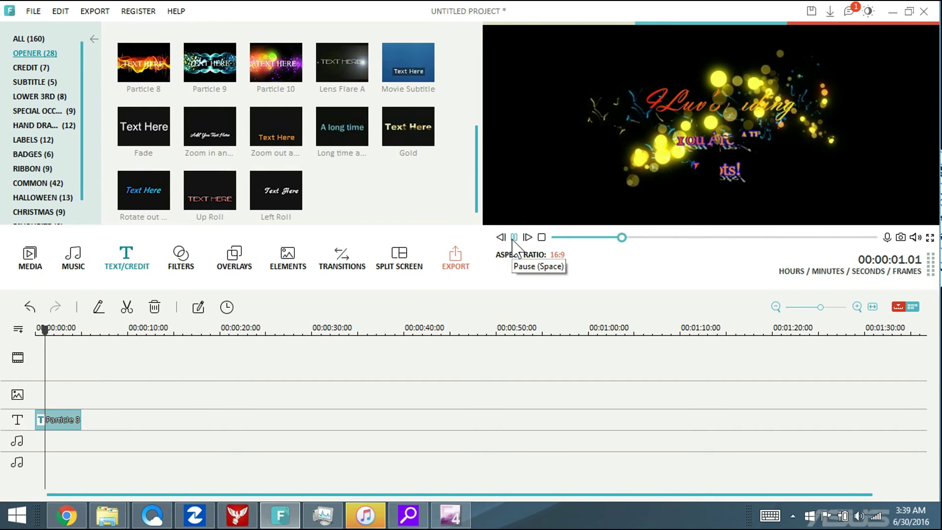
{"action": "left_click", "coordinate": [514, 238]}
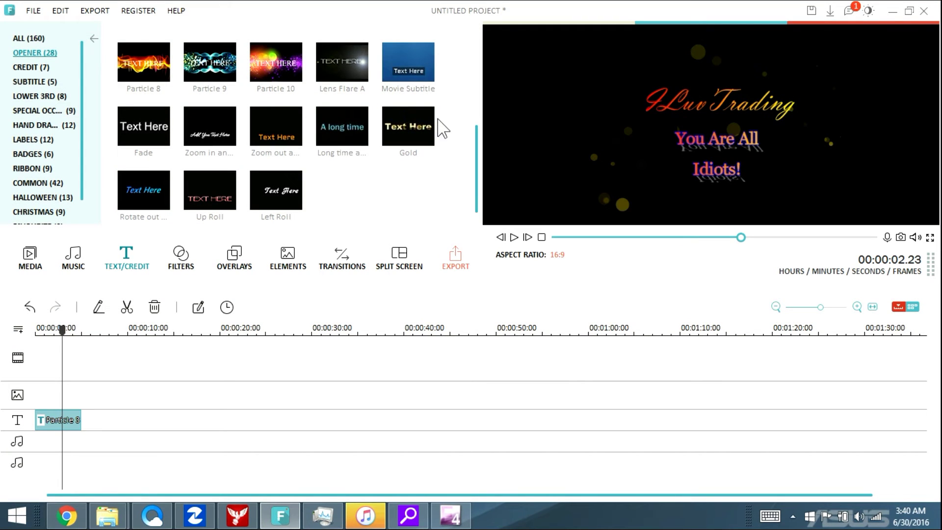
Step: Look through the music and media libraries for background options and preview the Gradient5 sample color
{"action": "left_click", "coordinate": [75, 265]}
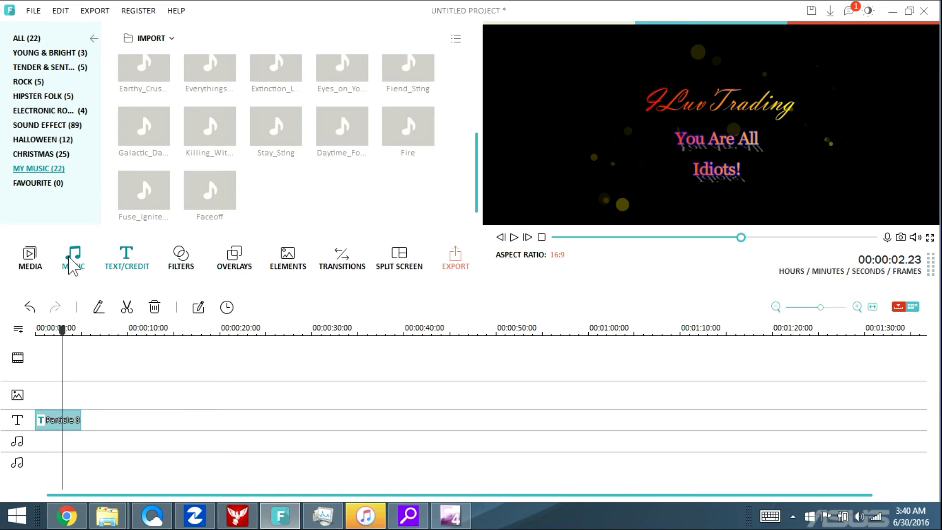
{"action": "left_click", "coordinate": [30, 259]}
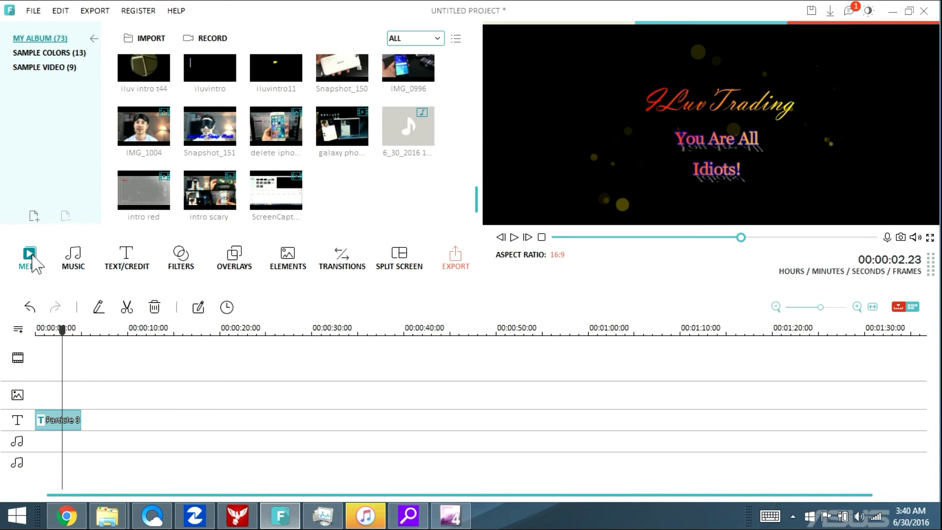
{"action": "left_click", "coordinate": [62, 55]}
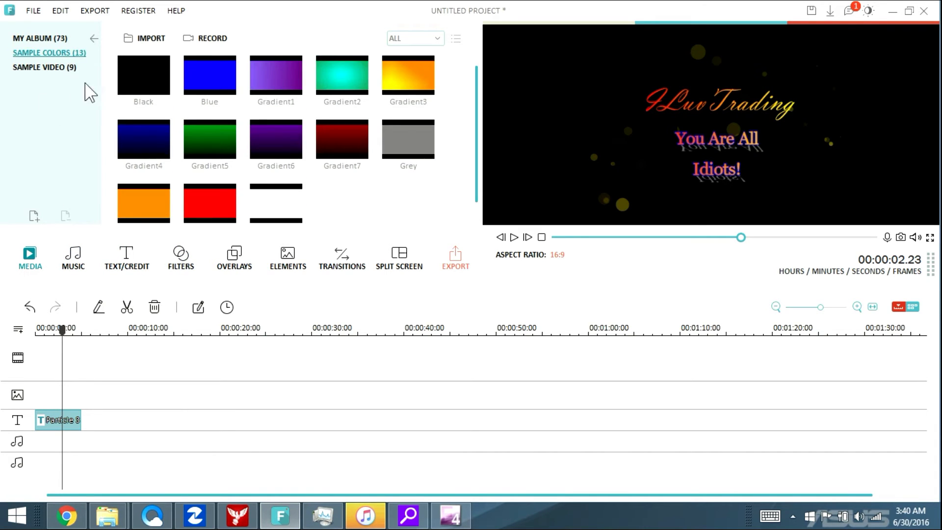
{"action": "left_click", "coordinate": [208, 143]}
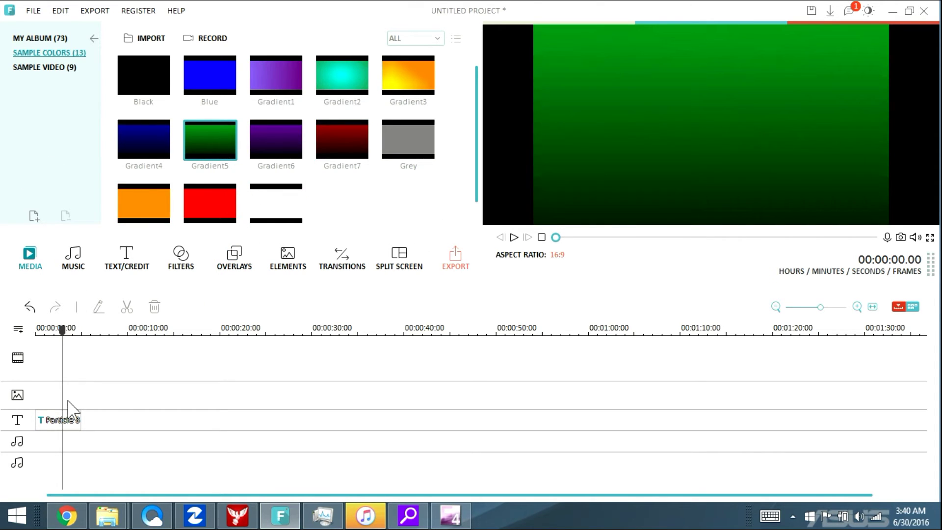
Step: Preview the Faceoff track from My Music and place it on the first music track after the title
{"action": "left_click", "coordinate": [77, 262]}
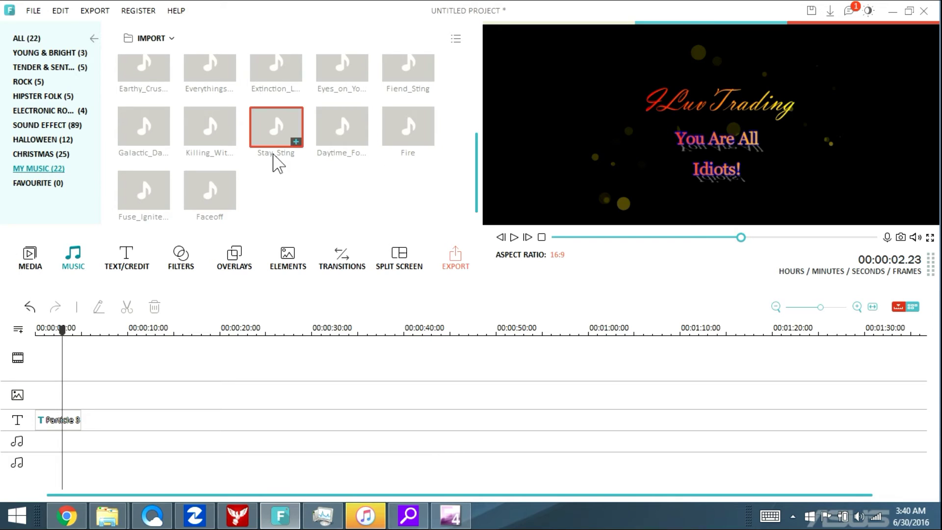
{"action": "left_click", "coordinate": [207, 187]}
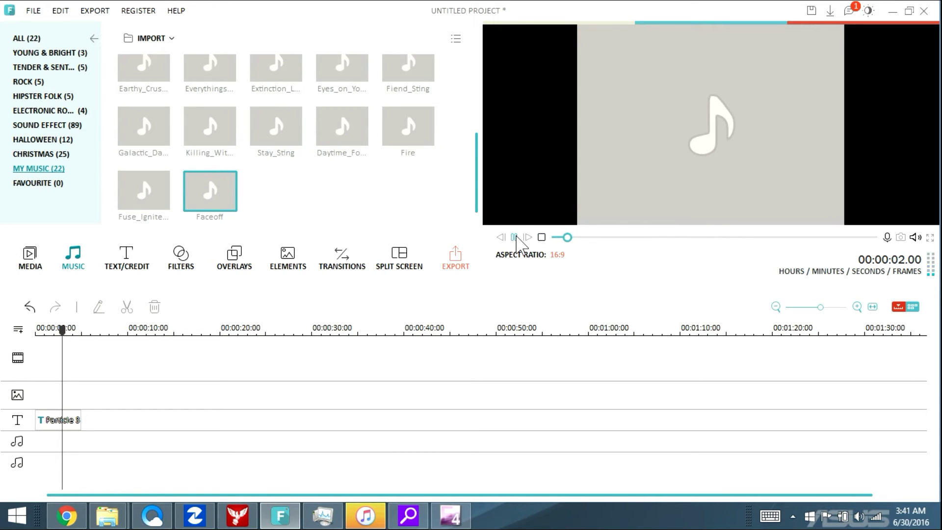
{"action": "left_click_drag", "start_coordinate": [218, 219], "coordinate": [172, 432]}
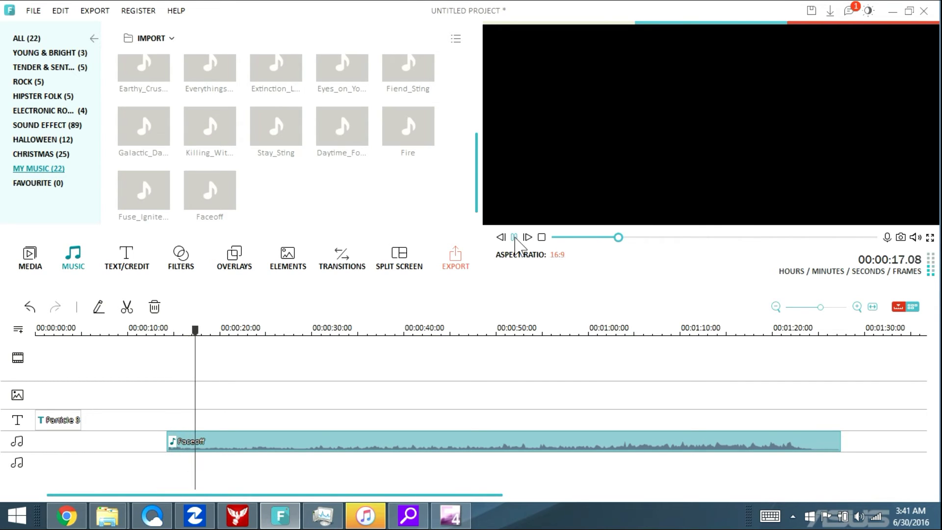
Step: Listen to the Faceoff clip and split it at 00:00:21.00
{"action": "left_click", "coordinate": [514, 237]}
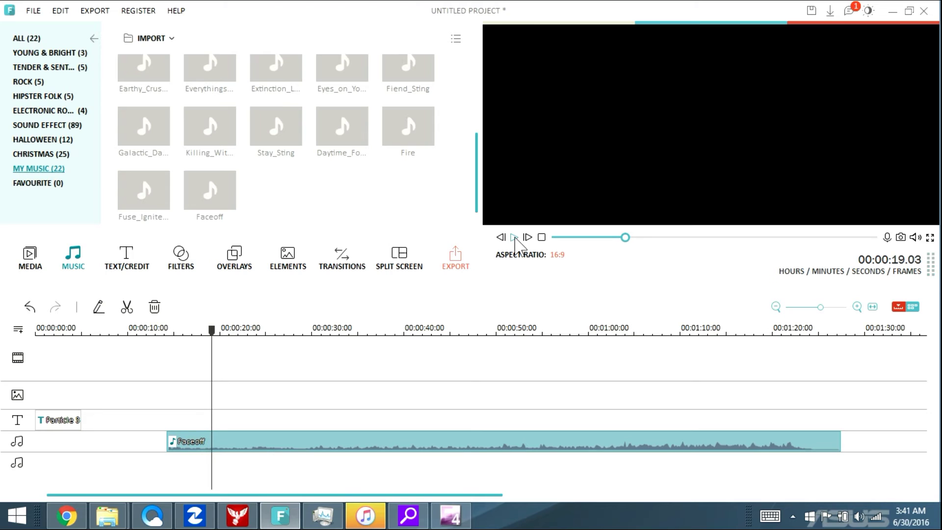
{"action": "left_click_drag", "start_coordinate": [214, 330], "coordinate": [229, 330]}
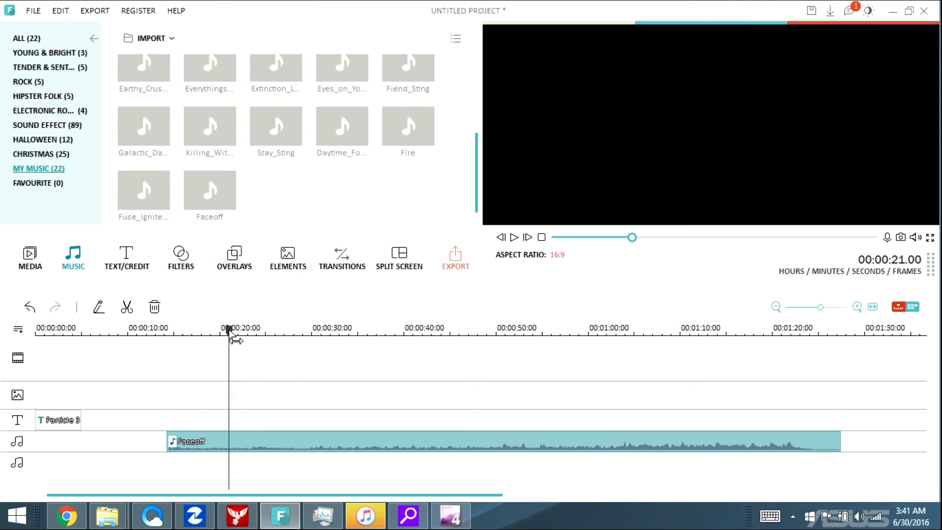
{"action": "left_click", "coordinate": [129, 309]}
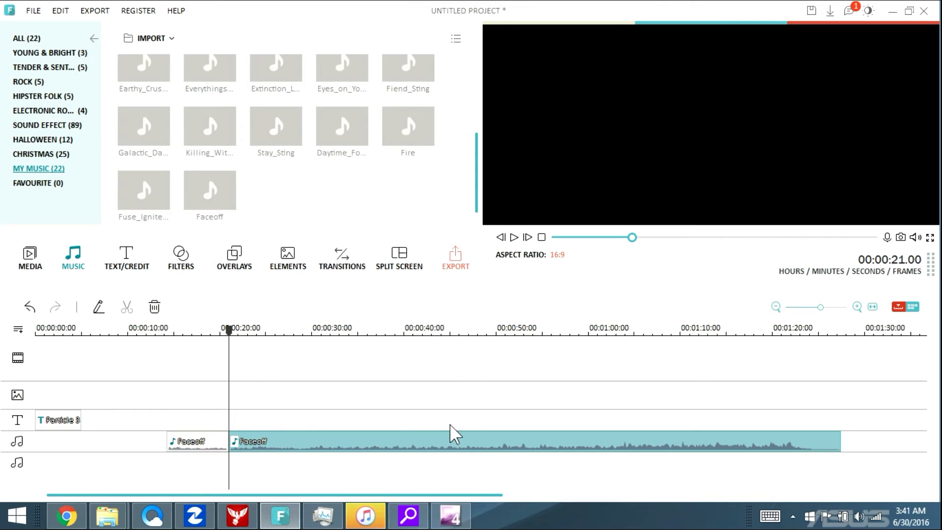
Step: Move the first Faceoff segment to the start of the timeline beneath the title and play them together
{"action": "left_click_drag", "start_coordinate": [184, 444], "coordinate": [54, 439]}
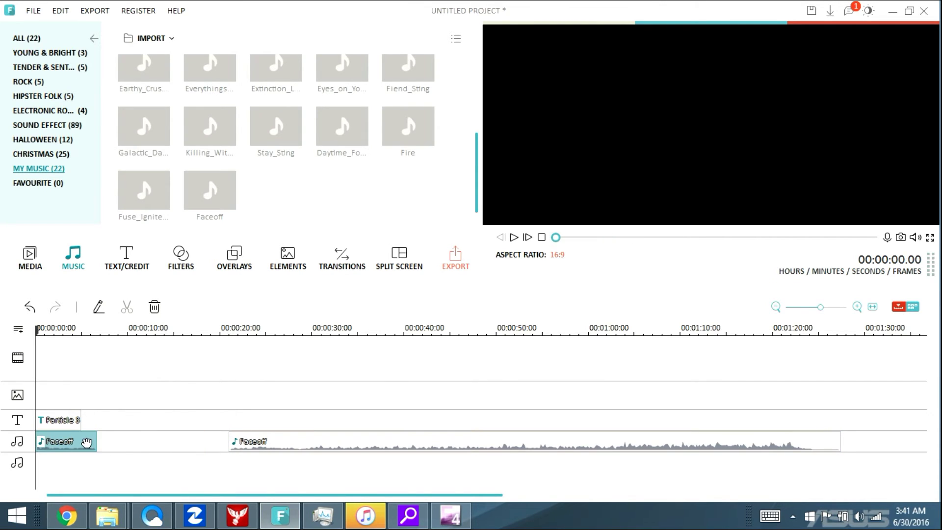
{"action": "left_click", "coordinate": [513, 238]}
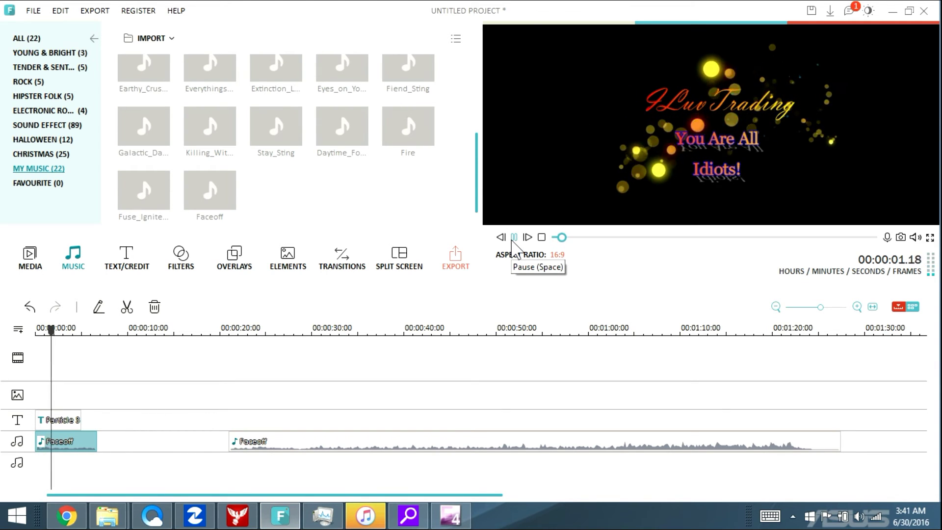
{"action": "left_click", "coordinate": [513, 237]}
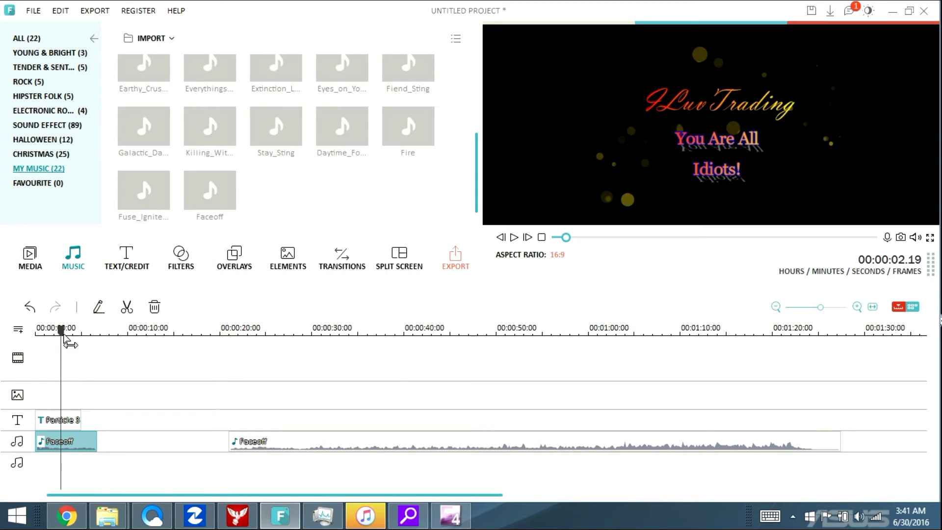
Step: Record a voiceover of about 5 seconds starting at 00:00:11.24 with the Realtek microphone
{"action": "left_click_drag", "start_coordinate": [62, 331], "coordinate": [145, 331]}
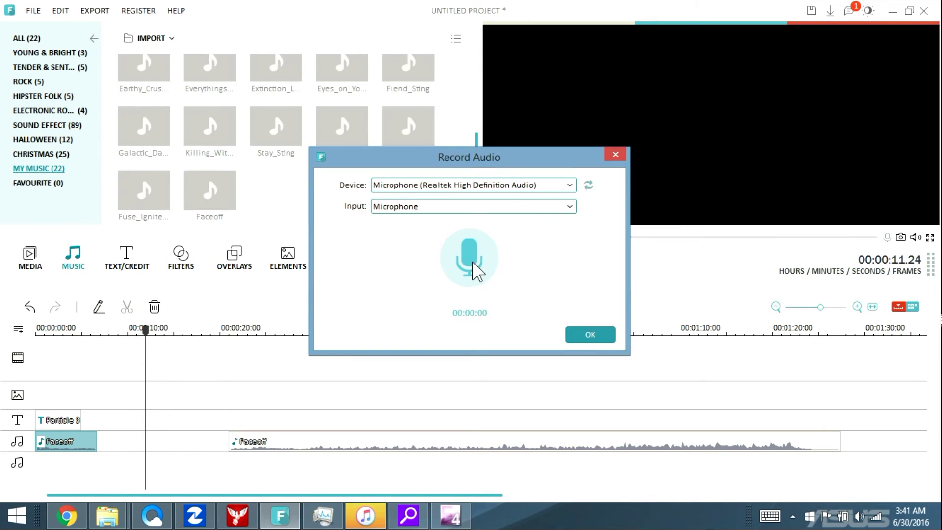
{"action": "left_click", "coordinate": [472, 259]}
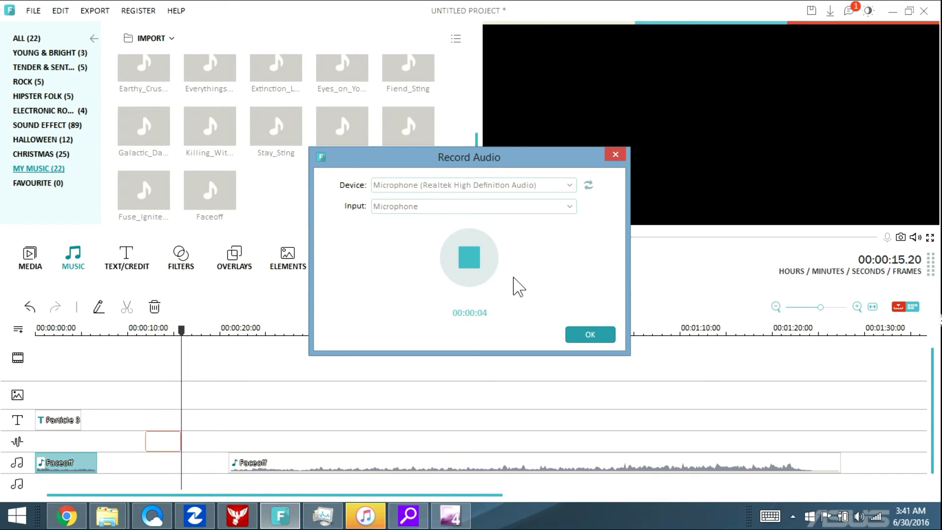
{"action": "left_click", "coordinate": [468, 269]}
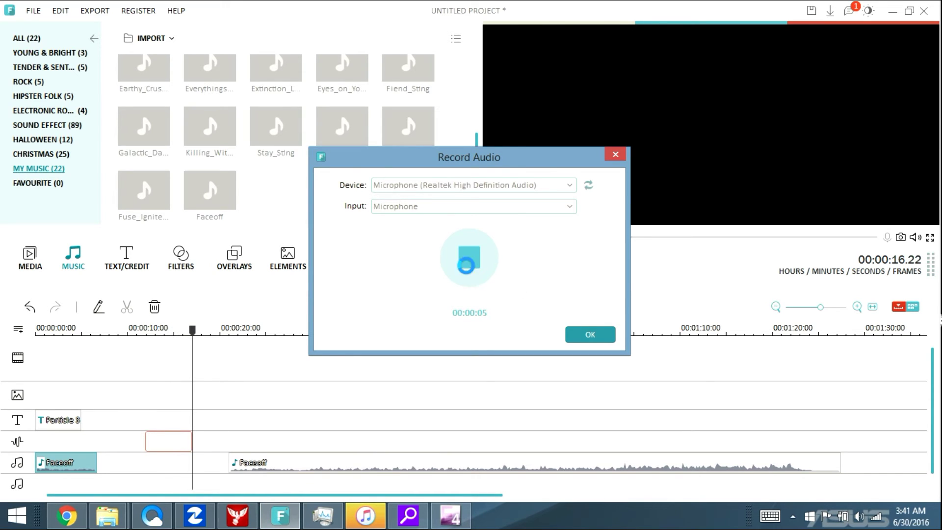
{"action": "left_click", "coordinate": [615, 156]}
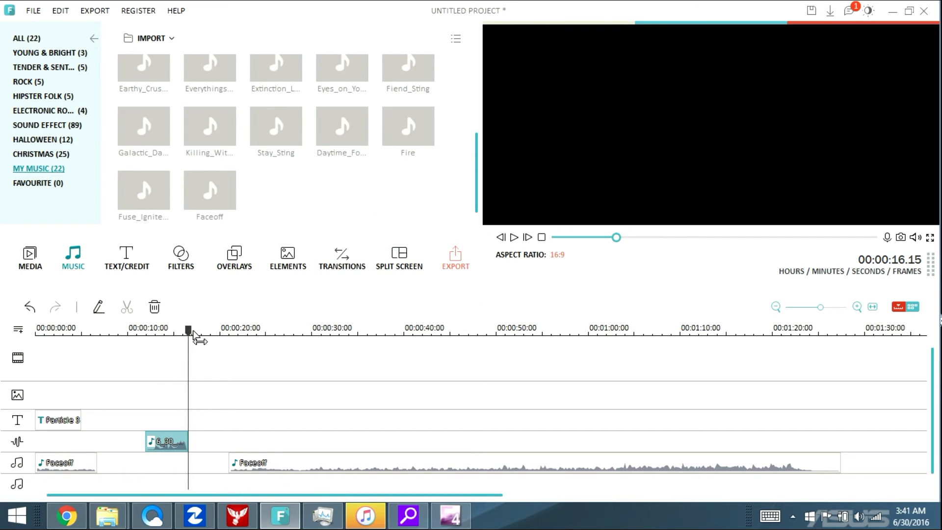
Step: Play back the recorded voiceover from just before its start
{"action": "left_click_drag", "start_coordinate": [191, 332], "coordinate": [139, 332]}
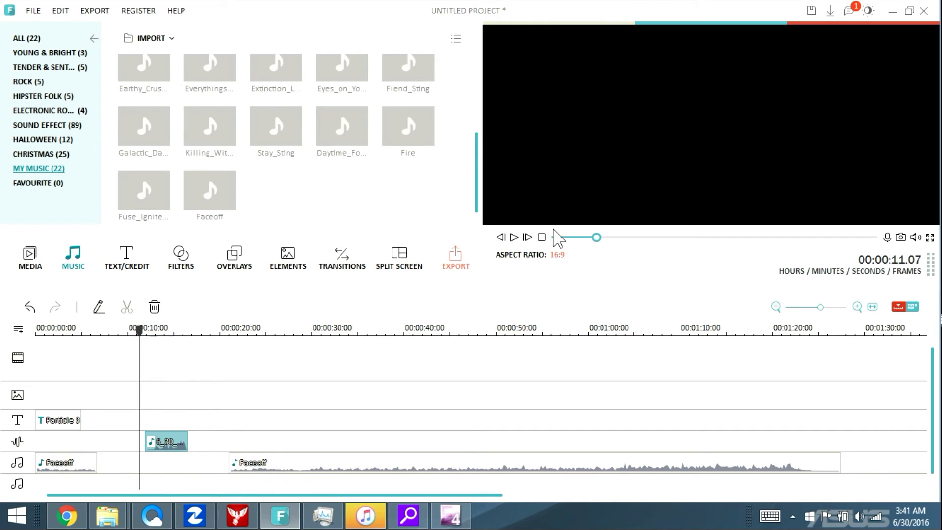
{"action": "left_click", "coordinate": [513, 237]}
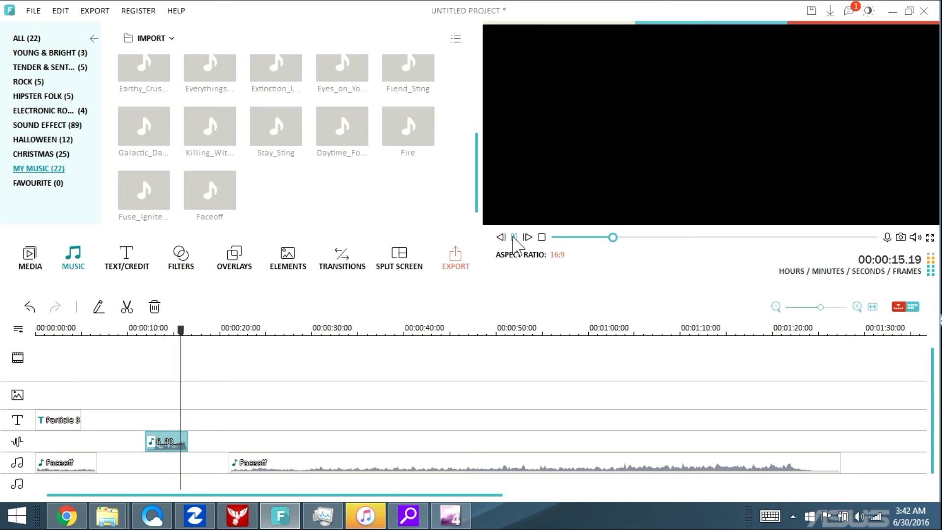
{"action": "left_click", "coordinate": [513, 238]}
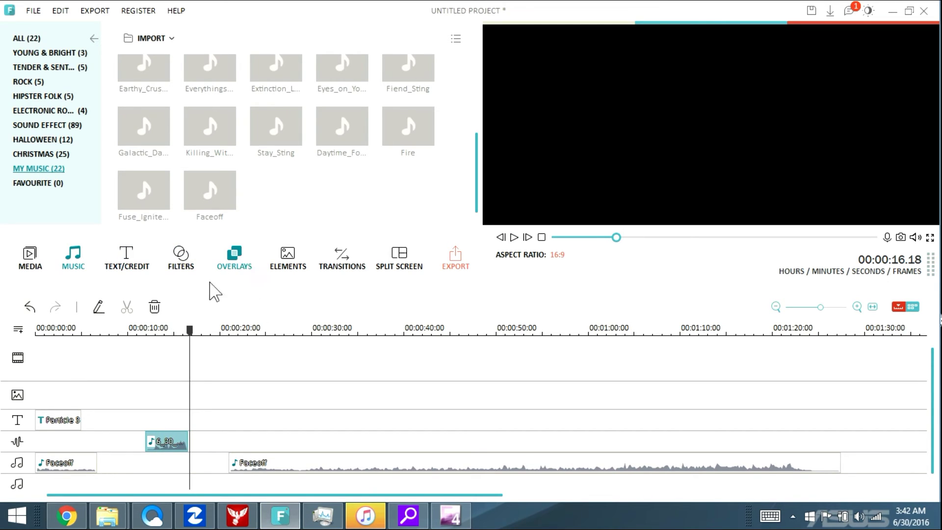
Step: Set the voiceover clip's pitch to -4 and listen to it from about 00:00:11.05
{"action": "double_click", "coordinate": [164, 442]}
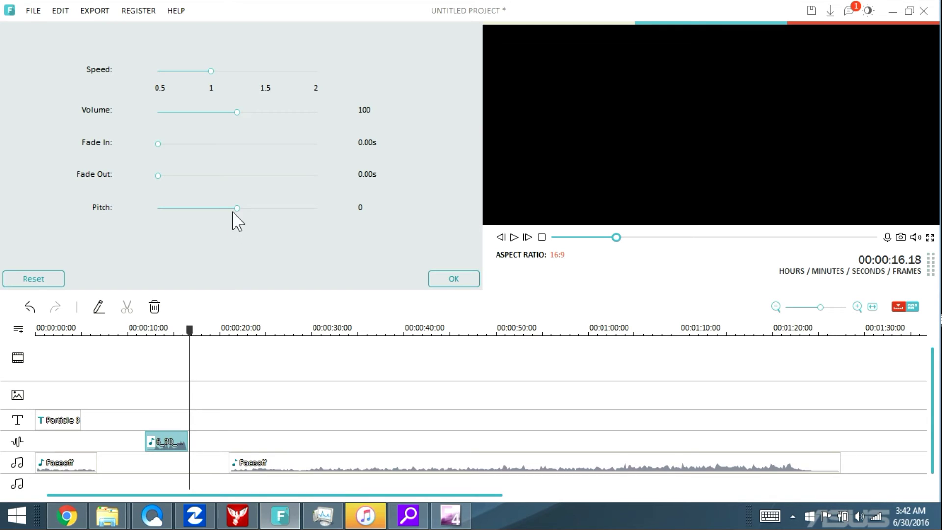
{"action": "left_click_drag", "start_coordinate": [236, 208], "coordinate": [212, 208]}
{"action": "left_click_drag", "start_coordinate": [614, 238], "coordinate": [596, 239]}
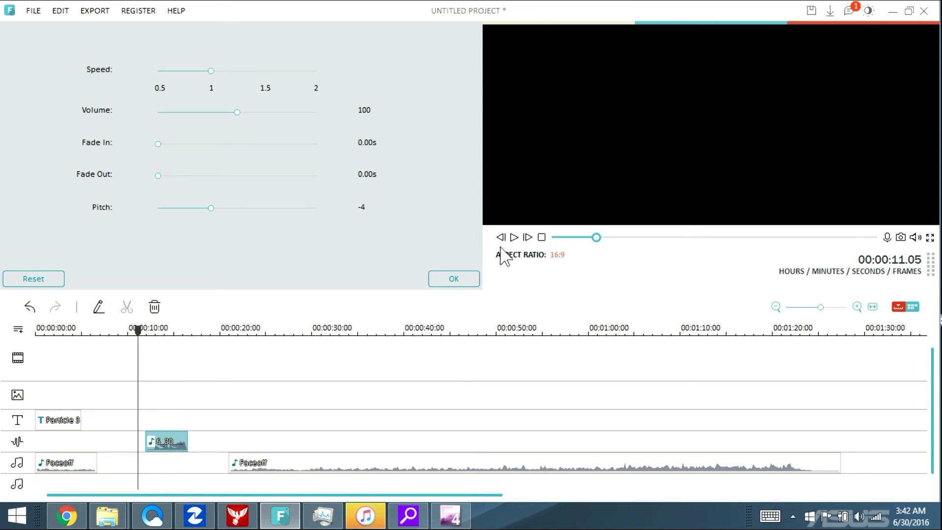
{"action": "left_click", "coordinate": [513, 238]}
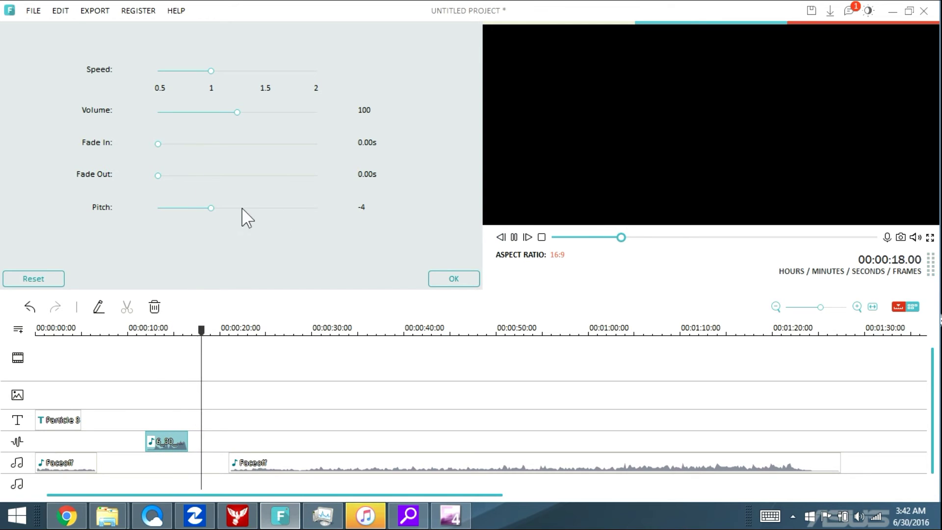
{"action": "left_click", "coordinate": [514, 238]}
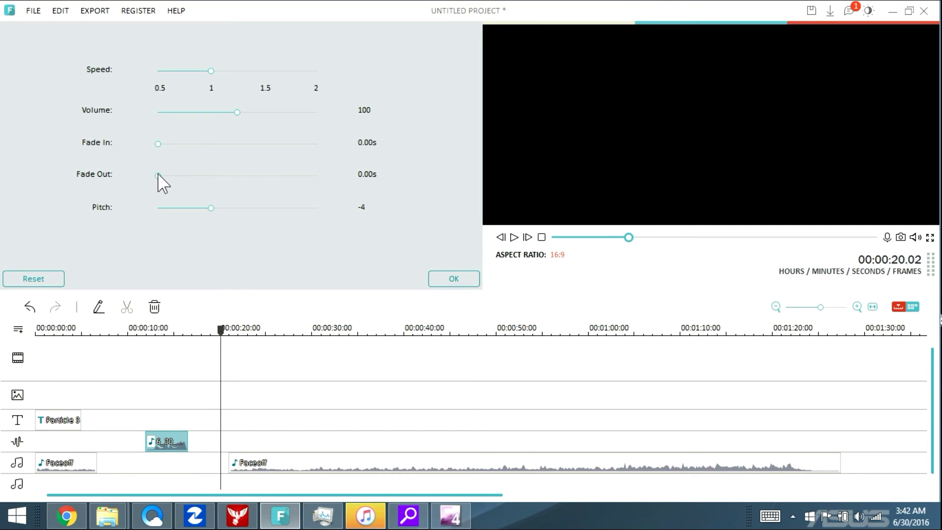
Step: Add a fade-out to the voiceover clip and apply its audio settings
{"action": "left_click_drag", "start_coordinate": [158, 176], "coordinate": [192, 176]}
{"action": "left_click_drag", "start_coordinate": [632, 248], "coordinate": [589, 246]}
{"action": "left_click", "coordinate": [453, 279]}
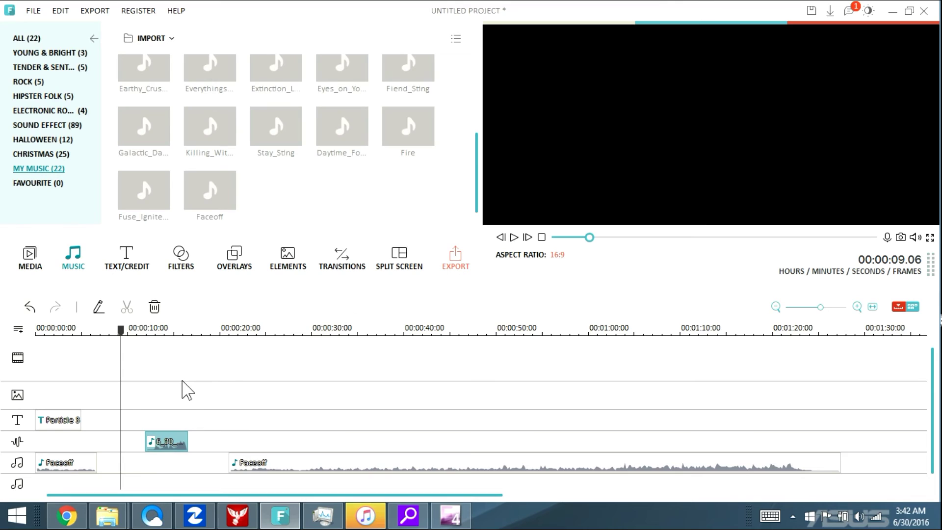
Step: Move the voiceover to the start of the timeline beneath the Particle 3 title and play them together
{"action": "left_click_drag", "start_coordinate": [162, 439], "coordinate": [52, 440]}
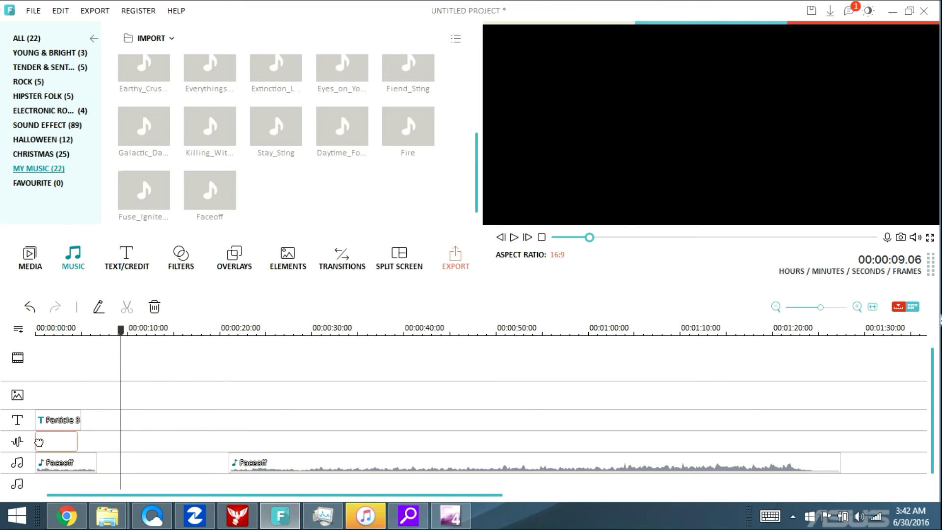
{"action": "left_click", "coordinate": [37, 328]}
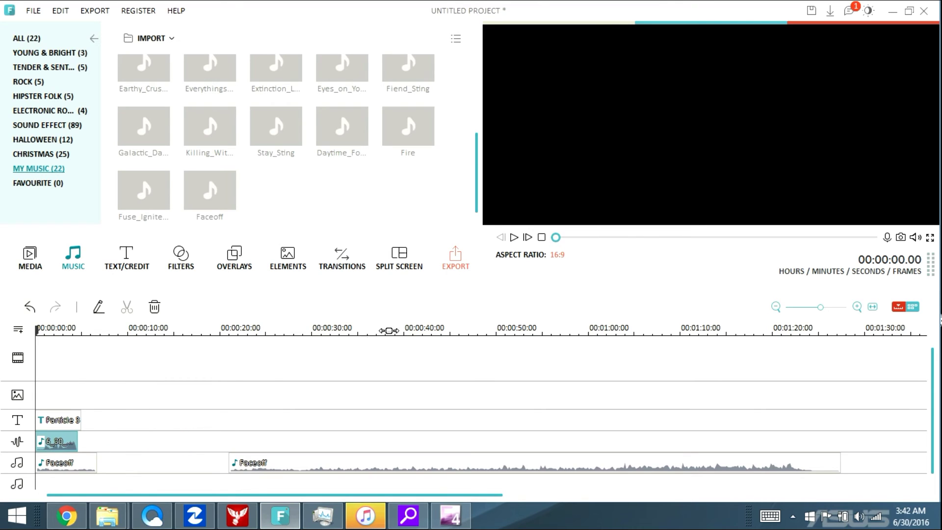
{"action": "left_click", "coordinate": [514, 236]}
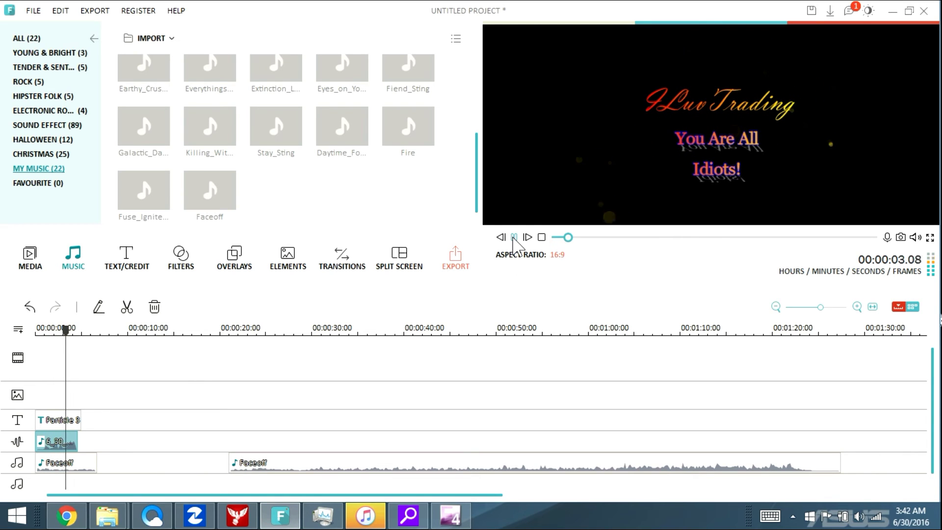
{"action": "left_click", "coordinate": [514, 237]}
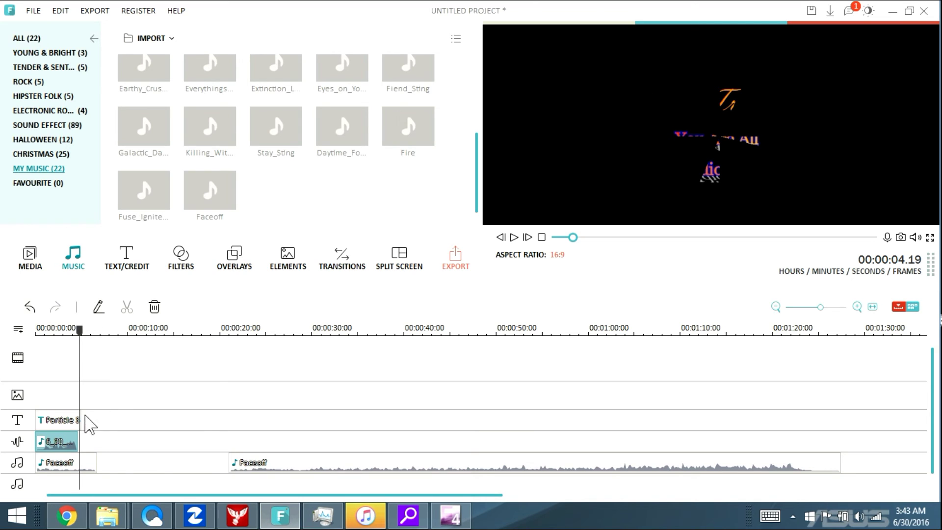
Step: Split the opening Faceoff clip at 00:00:04.19 and give its first part a 1.68 s fade-out
{"action": "left_click", "coordinate": [82, 462]}
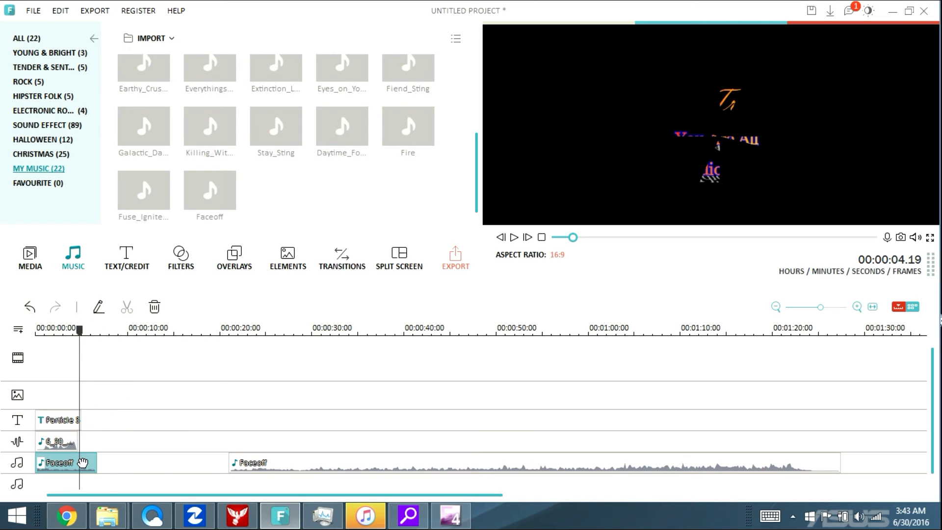
{"action": "left_click", "coordinate": [126, 307]}
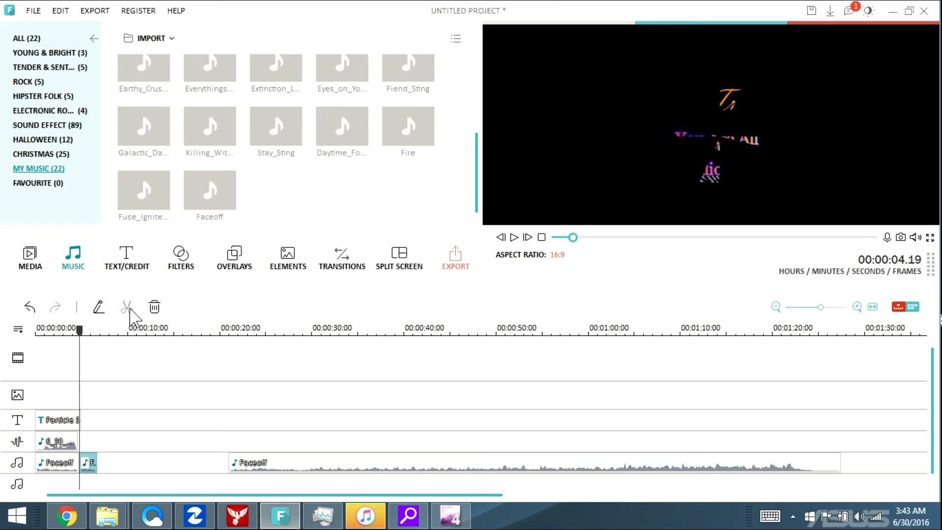
{"action": "left_click", "coordinate": [56, 458]}
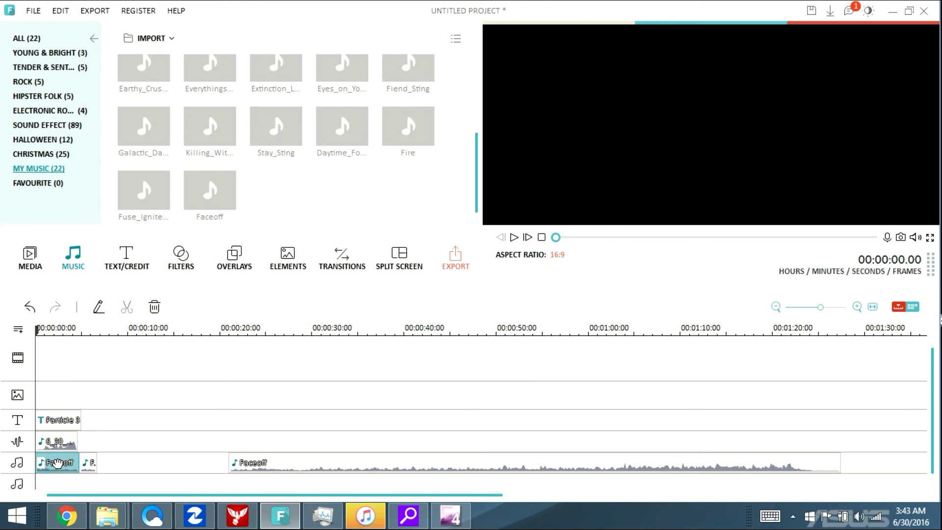
{"action": "double_click", "coordinate": [58, 462]}
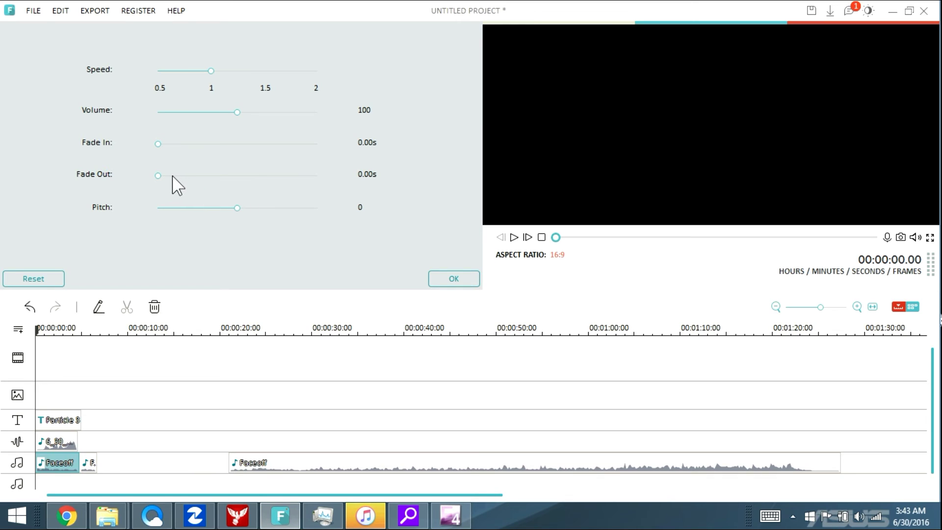
{"action": "left_click_drag", "start_coordinate": [157, 177], "coordinate": [212, 186]}
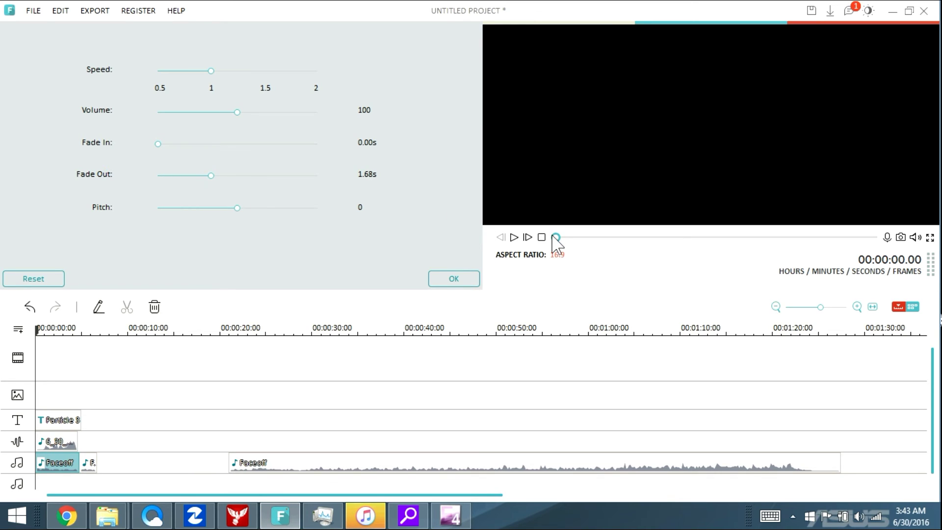
{"action": "left_click", "coordinate": [513, 238]}
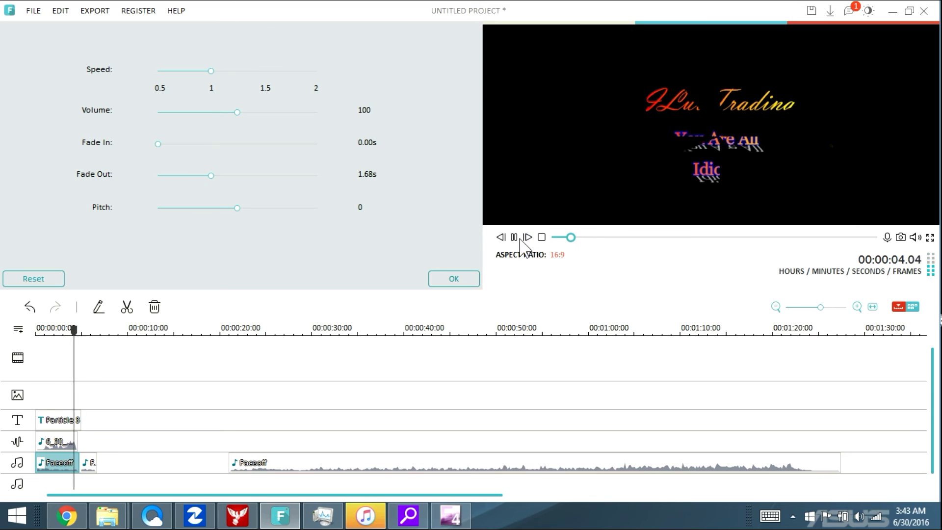
{"action": "left_click", "coordinate": [513, 237]}
{"action": "left_click", "coordinate": [453, 278]}
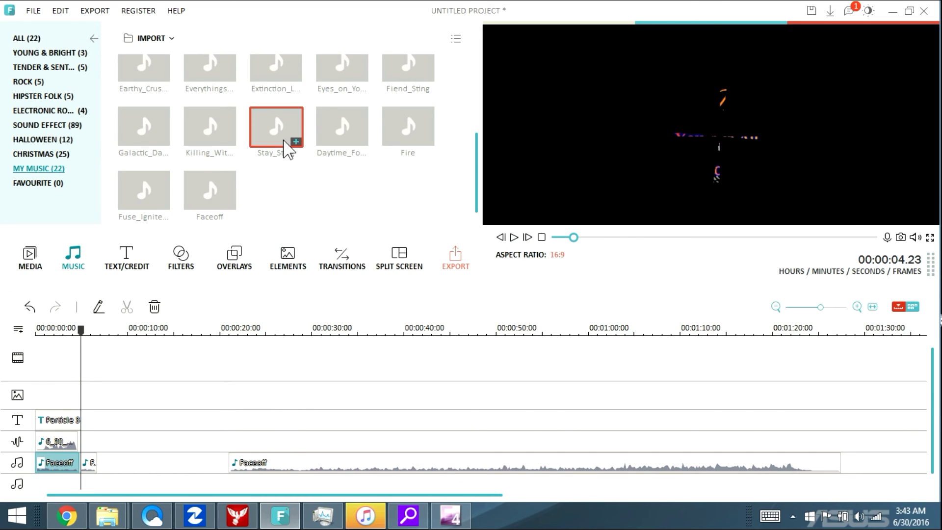
Step: Preview the Stay_Sting and Killing_Wit... tracks from My Music
{"action": "double_click", "coordinate": [287, 142]}
{"action": "left_click", "coordinate": [227, 142]}
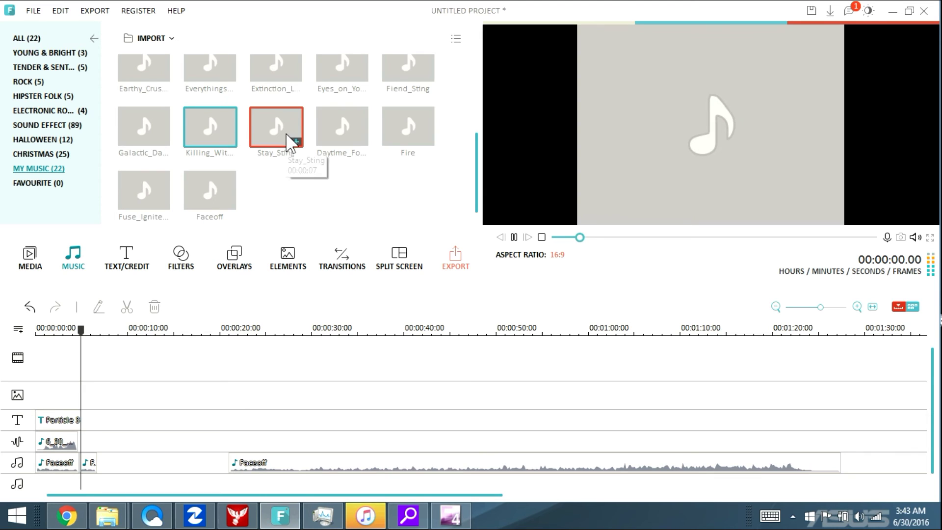
{"action": "left_click", "coordinate": [513, 237]}
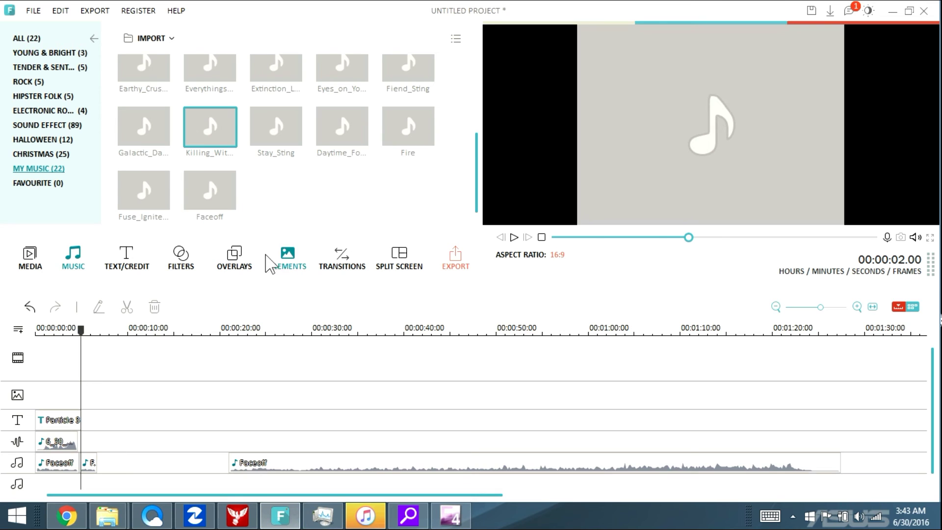
Step: Place the Sci-fi Symbol 2 overlay at the start of the timeline over the title and play the result
{"action": "left_click", "coordinate": [236, 267]}
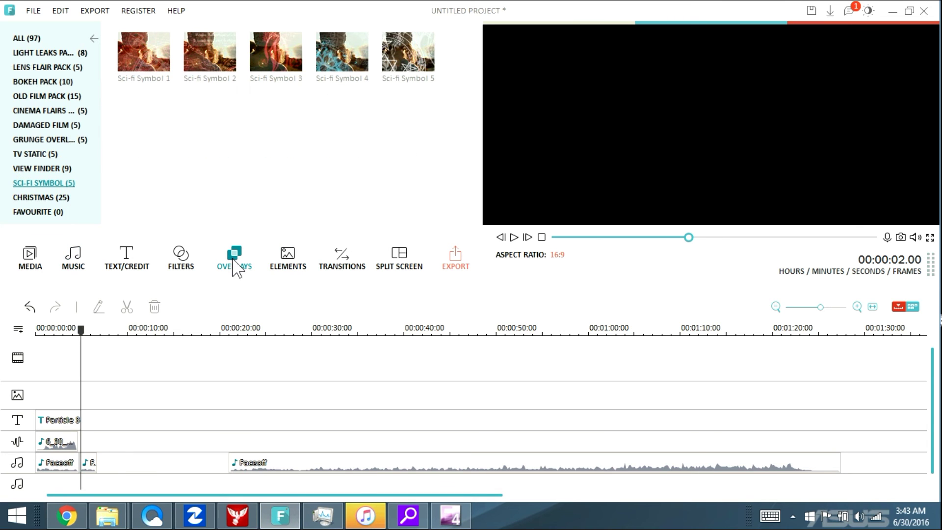
{"action": "left_click", "coordinate": [216, 57]}
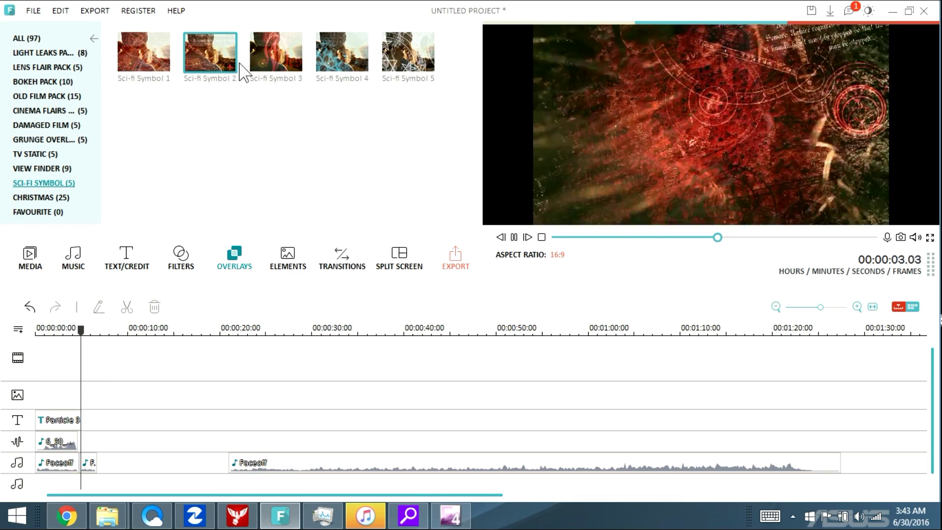
{"action": "left_click_drag", "start_coordinate": [206, 66], "coordinate": [42, 390]}
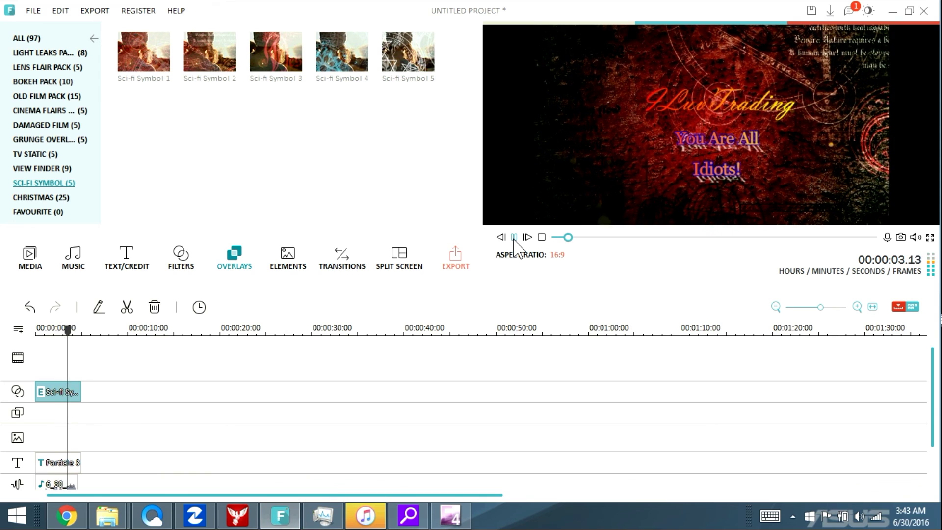
{"action": "left_click", "coordinate": [514, 237]}
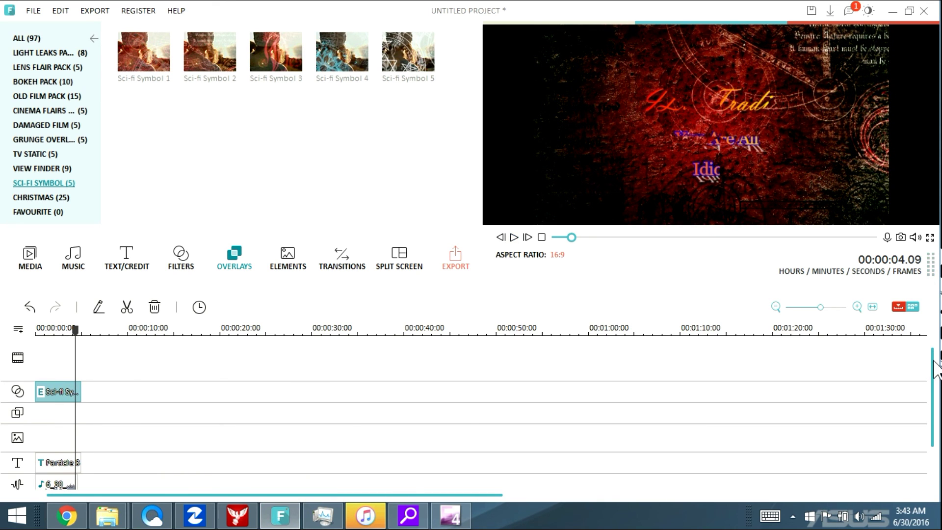
Step: Delete the long remaining Faceoff clip that starts at 00:00:21.00
{"action": "left_click_drag", "start_coordinate": [933, 362], "coordinate": [933, 407]}
{"action": "left_click", "coordinate": [421, 466]}
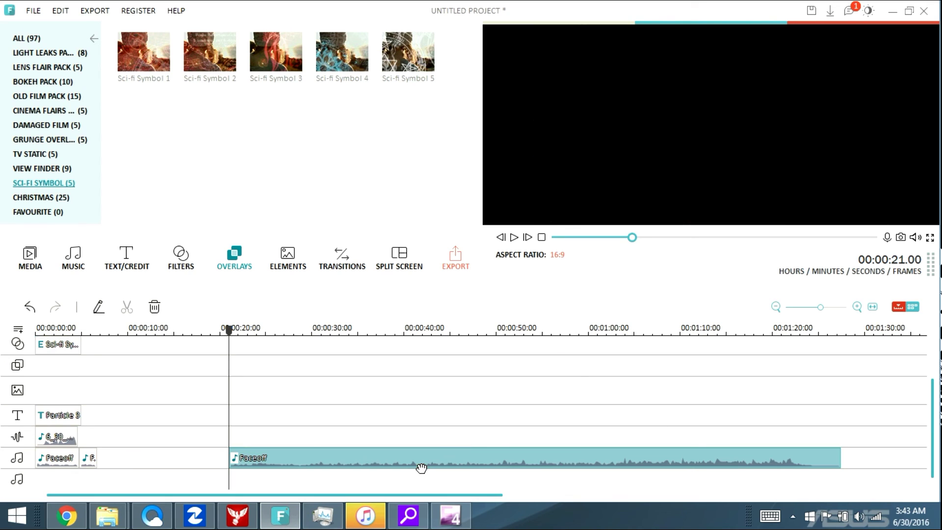
{"action": "right_click", "coordinate": [418, 463]}
{"action": "left_click", "coordinate": [450, 449]}
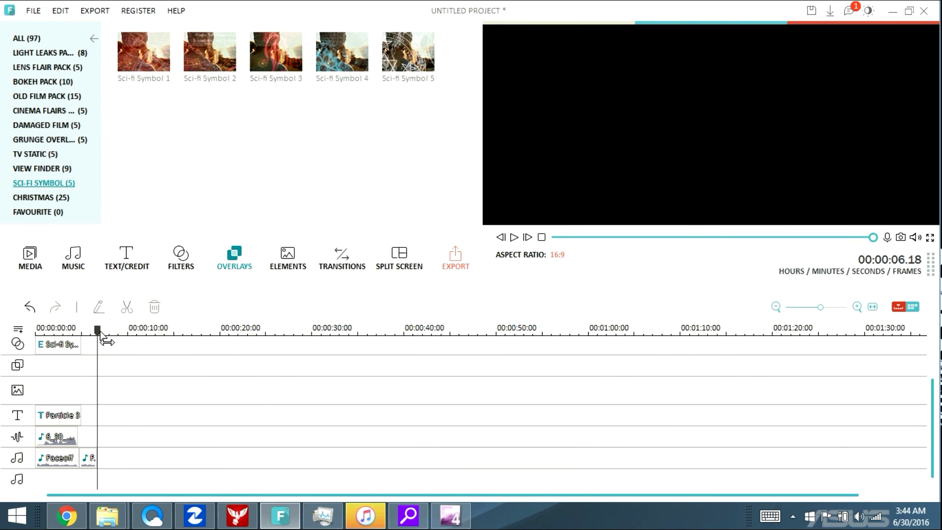
Step: Listen to the short leftover Faceoff piece after the first music clip and delete it
{"action": "double_click", "coordinate": [89, 459]}
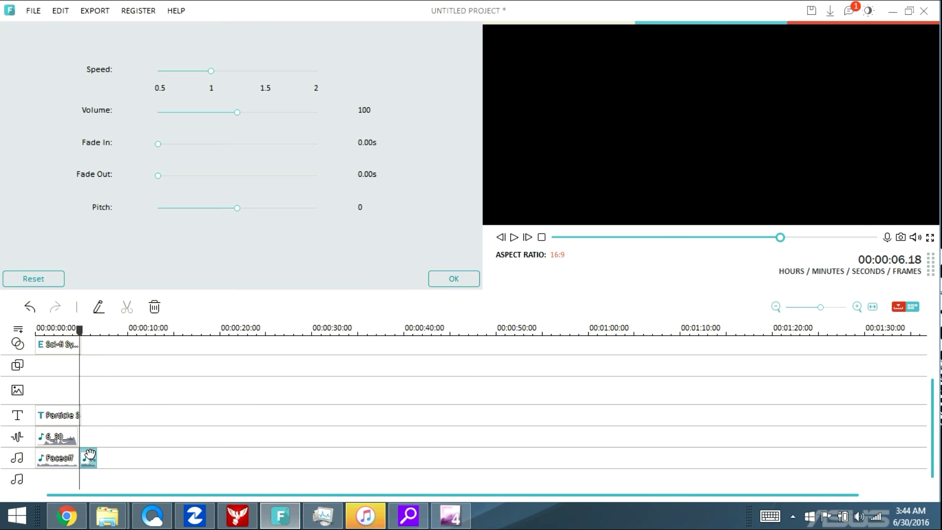
{"action": "left_click", "coordinate": [452, 278]}
{"action": "left_click", "coordinate": [513, 238]}
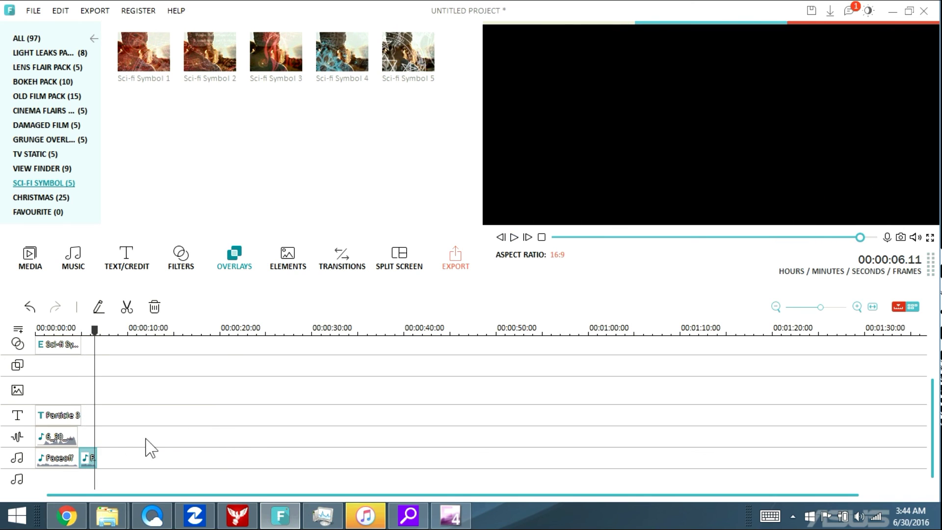
{"action": "right_click", "coordinate": [92, 462]}
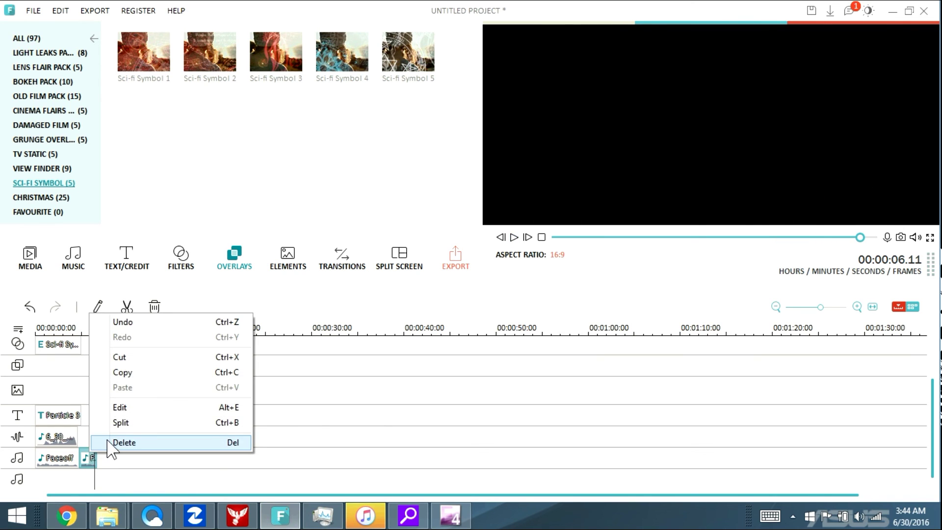
{"action": "left_click", "coordinate": [124, 443]}
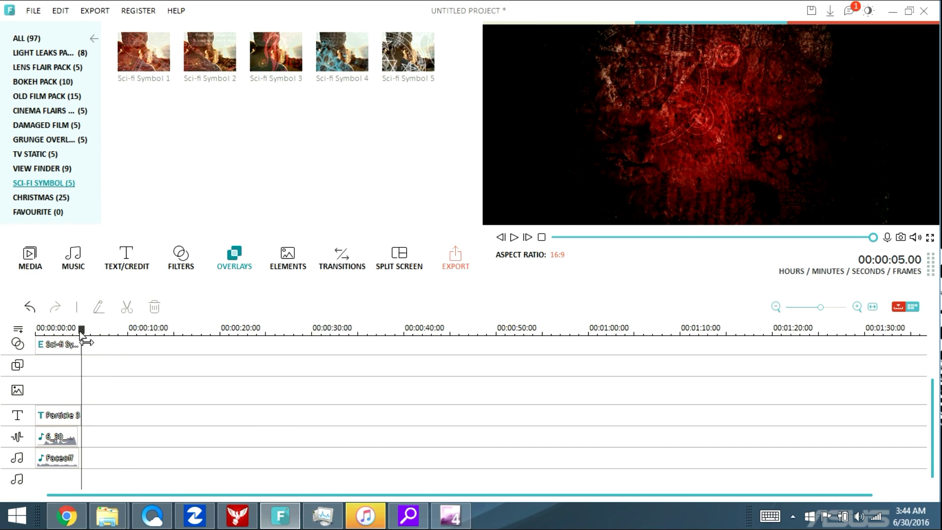
Step: Play the whole intro from the start to check the title, overlay, voiceover and music together
{"action": "left_click_drag", "start_coordinate": [81, 342], "coordinate": [36, 342]}
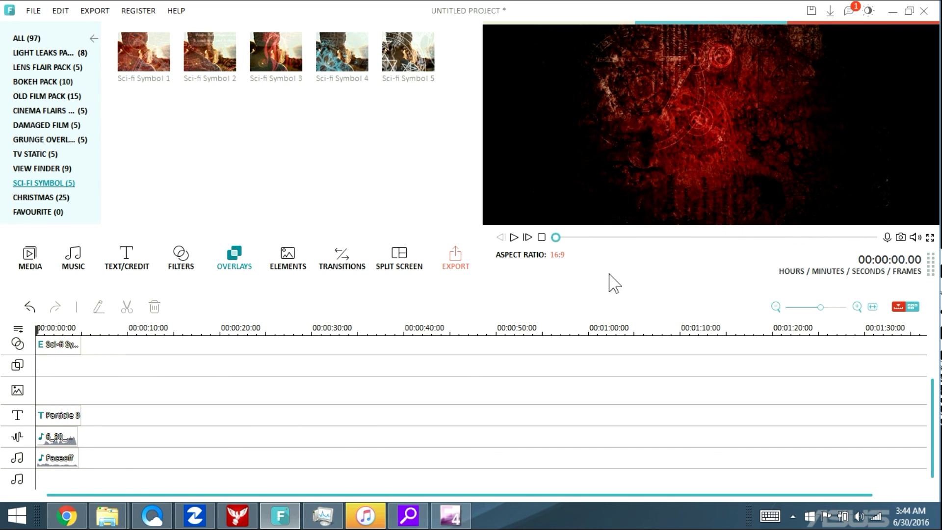
{"action": "left_click", "coordinate": [513, 236]}
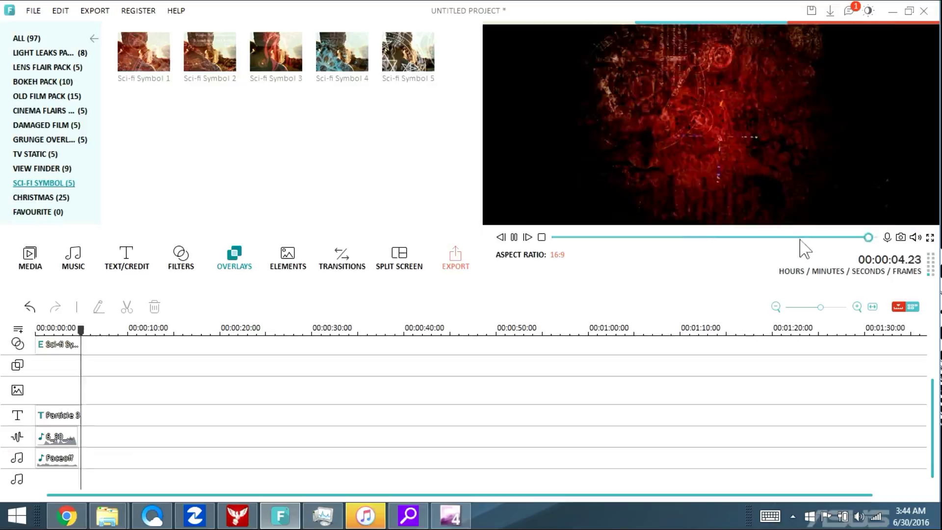
{"action": "left_click", "coordinate": [514, 237]}
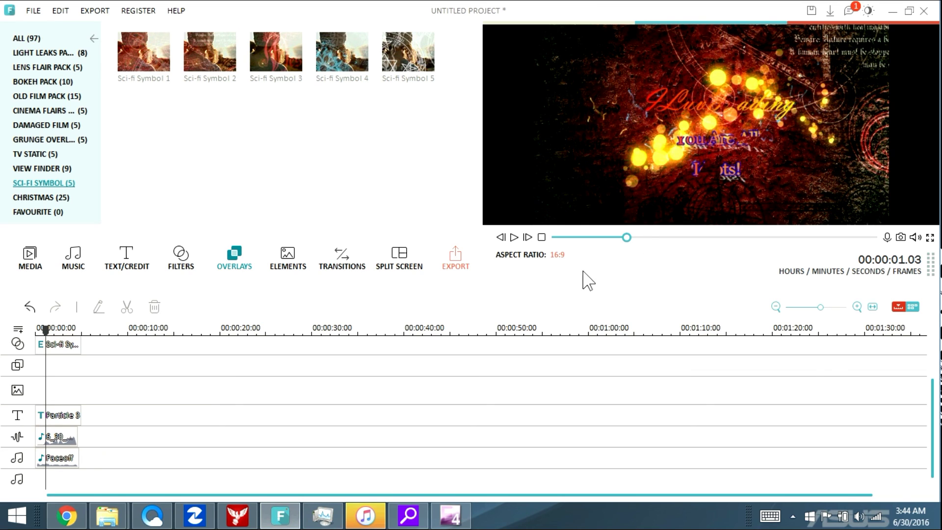
Step: Open the export settings for outputting the intro as an MP4 named "intro scary"
{"action": "left_click", "coordinate": [455, 256]}
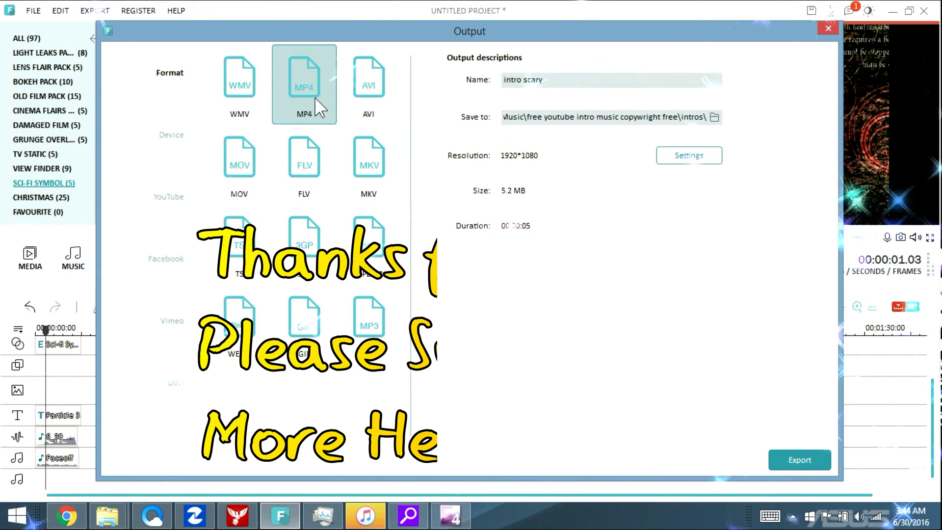